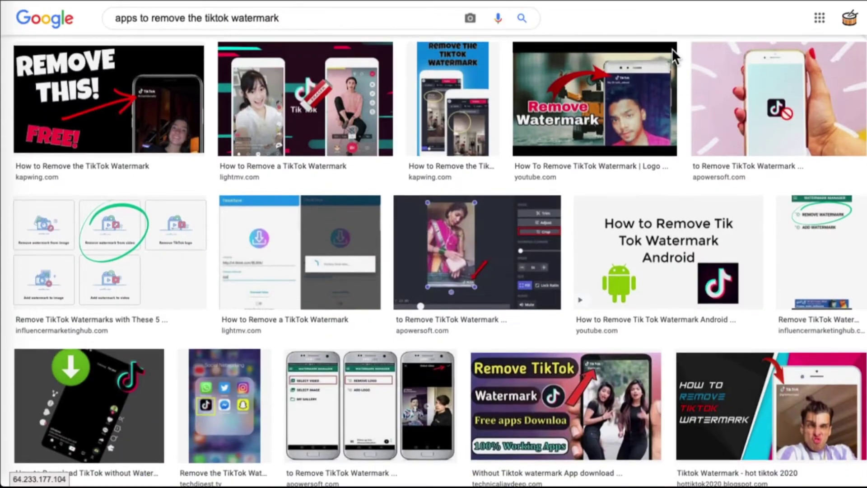
- Browse the image search results for apps that remove the TikTok watermark
{"action": "scroll", "coordinate": [672, 48], "scroll_direction": "down", "scroll_amount": 2}
{"action": "scroll", "coordinate": [672, 49], "scroll_direction": "down", "scroll_amount": 6}
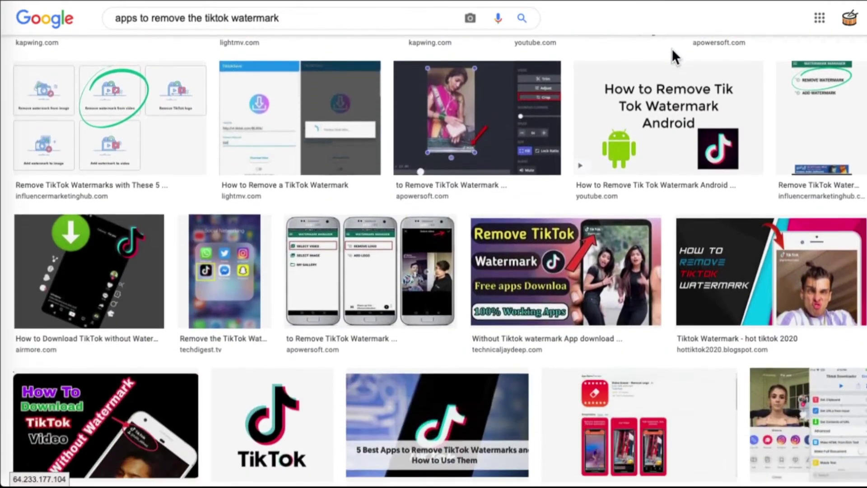
{"action": "scroll", "coordinate": [671, 48], "scroll_direction": "down", "scroll_amount": 6}
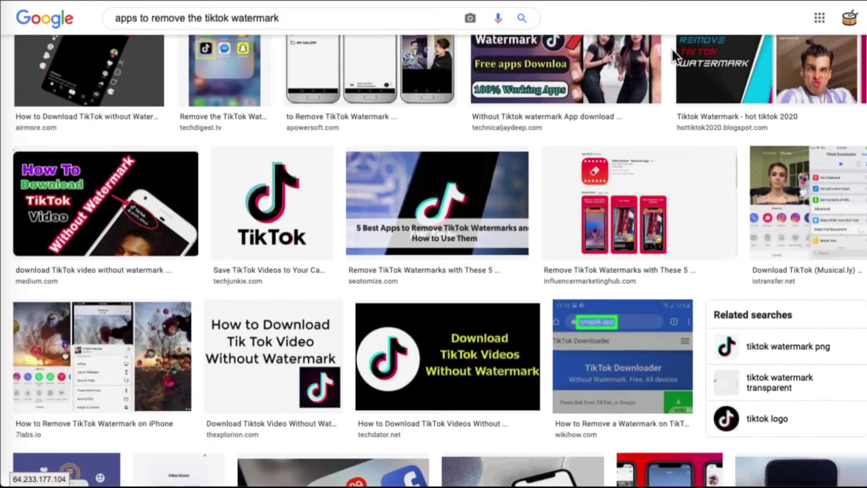
{"action": "scroll", "coordinate": [672, 48], "scroll_direction": "down", "scroll_amount": 5}
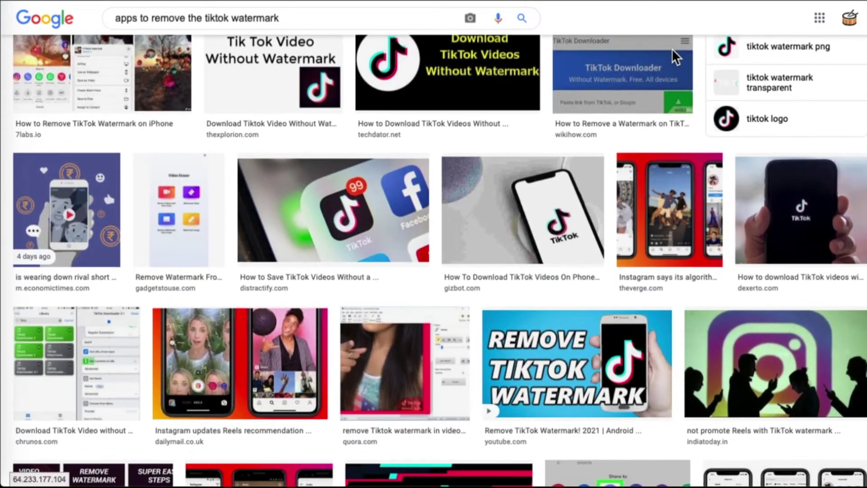
{"action": "scroll", "coordinate": [671, 48], "scroll_direction": "down", "scroll_amount": 7}
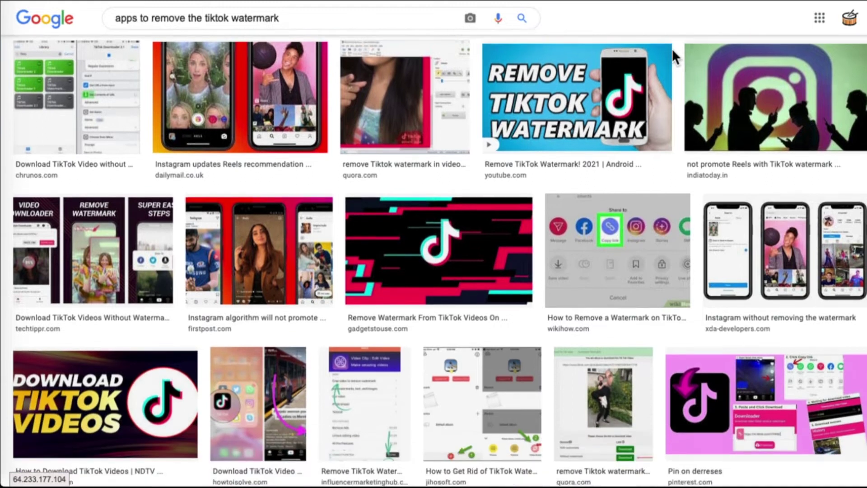
{"action": "scroll", "coordinate": [671, 48], "scroll_direction": "down", "scroll_amount": 6}
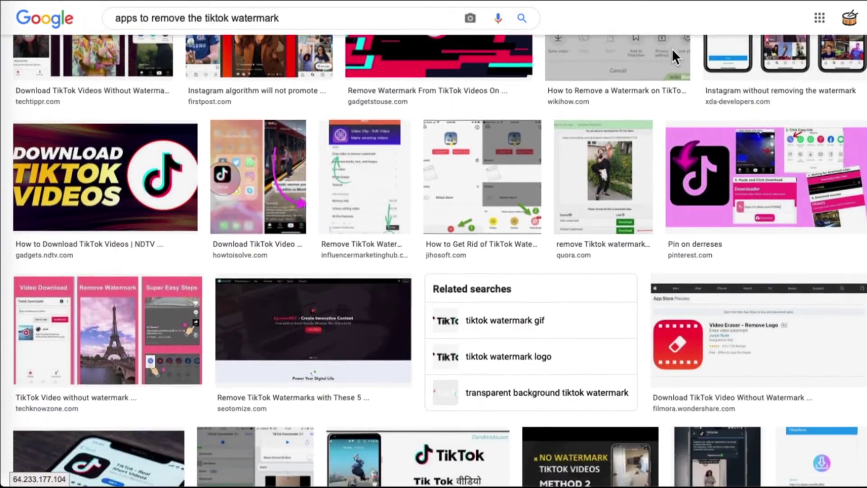
{"action": "scroll", "coordinate": [672, 48], "scroll_direction": "down", "scroll_amount": 6}
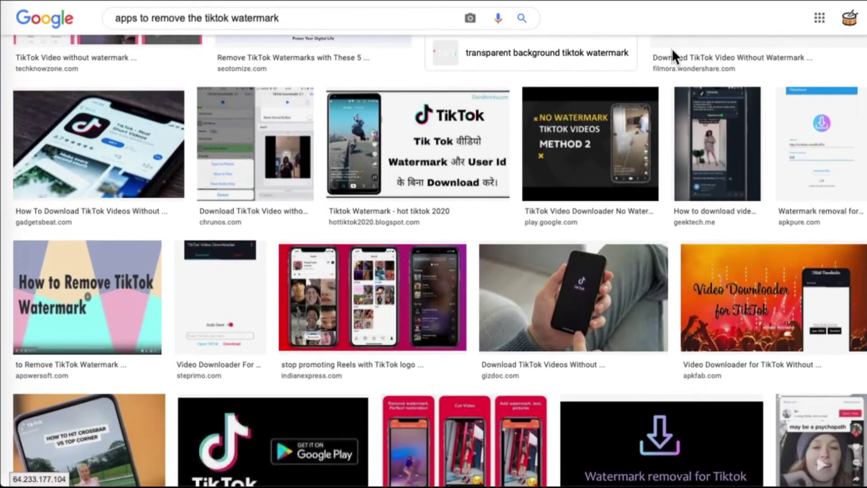
{"action": "scroll", "coordinate": [672, 51], "scroll_direction": "down", "scroll_amount": 8}
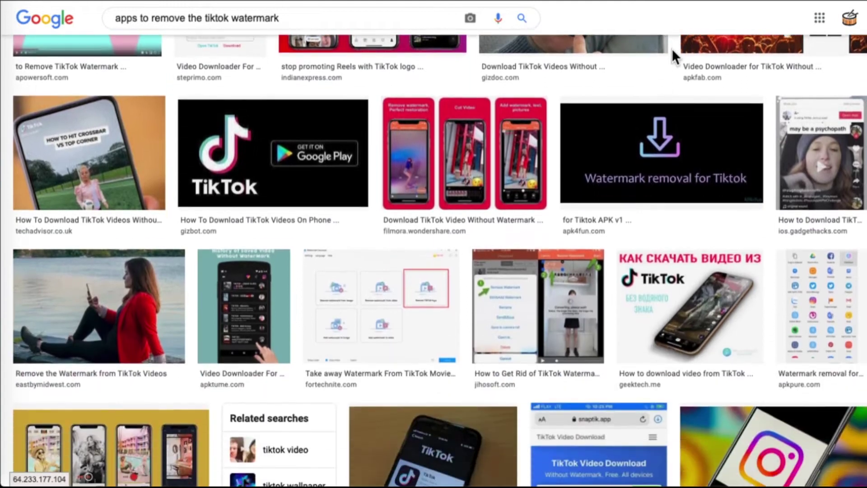
{"action": "scroll", "coordinate": [674, 55], "scroll_direction": "down", "scroll_amount": 8}
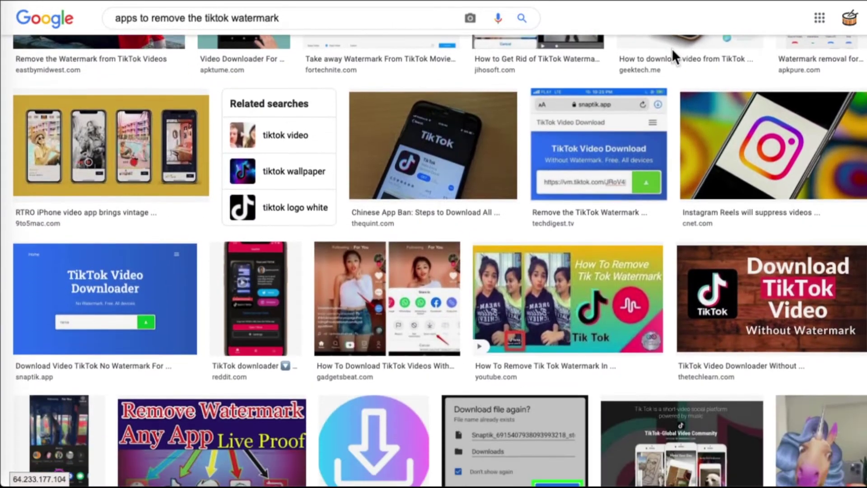
{"action": "scroll", "coordinate": [672, 49], "scroll_direction": "down", "scroll_amount": 7}
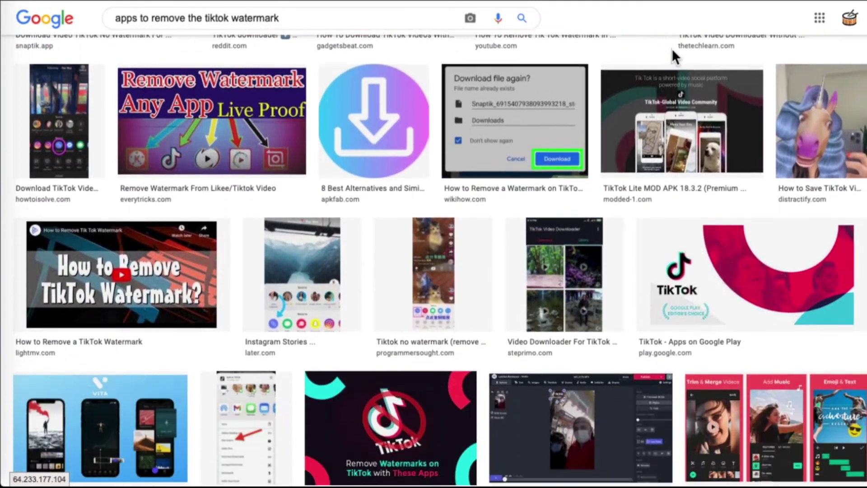
{"action": "scroll", "coordinate": [672, 49], "scroll_direction": "down", "scroll_amount": 7}
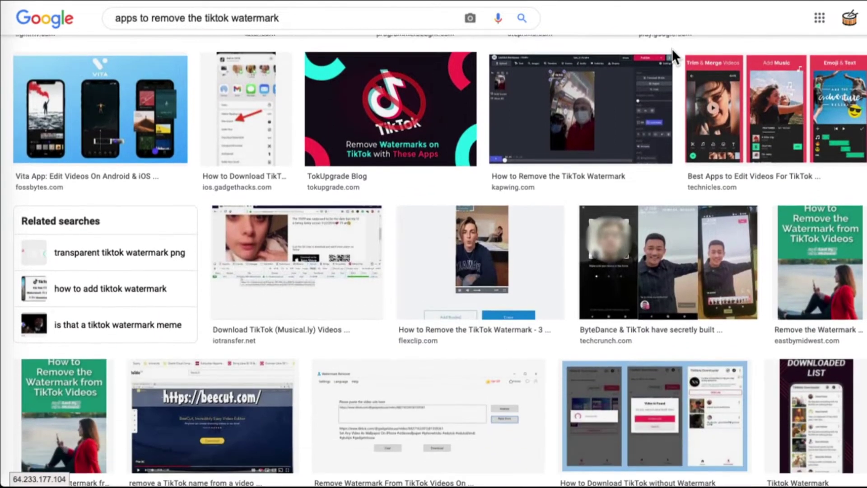
{"action": "scroll", "coordinate": [672, 48], "scroll_direction": "down", "scroll_amount": 9}
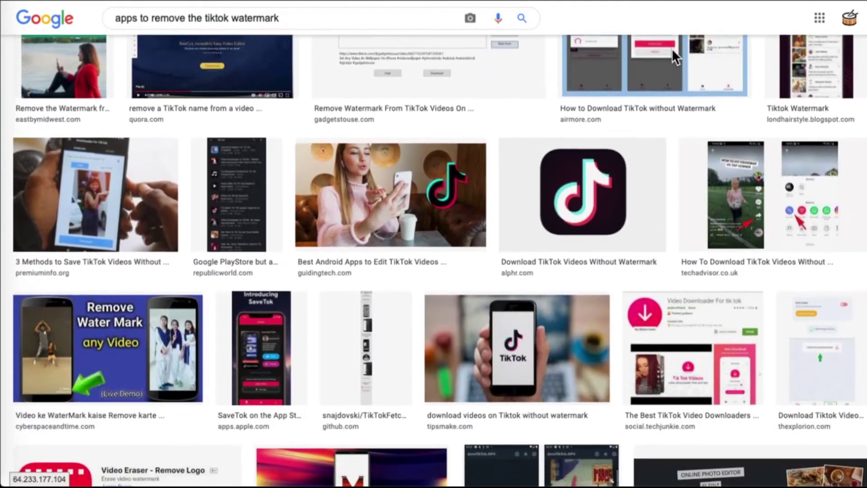
{"action": "scroll", "coordinate": [672, 48], "scroll_direction": "down", "scroll_amount": 5}
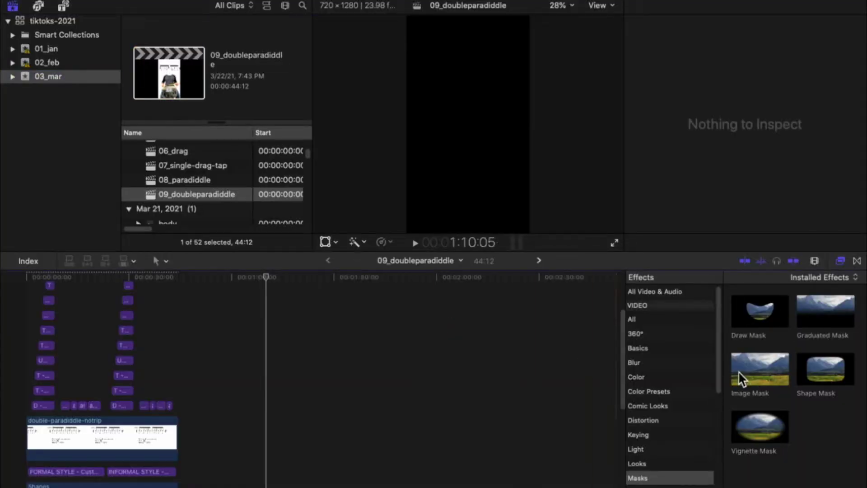
- Create a vertical 720x1280 project named tiktok-fix at 23.98p in the 03_mar event
{"action": "left_click", "coordinate": [260, 5]}
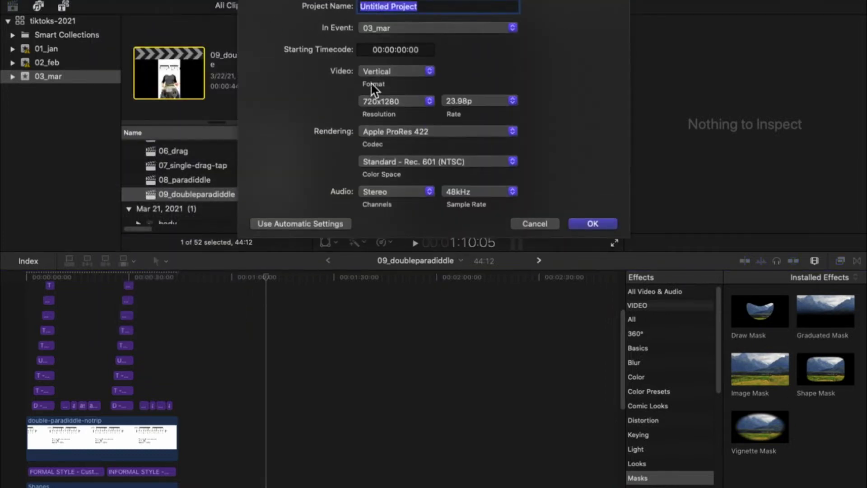
{"action": "left_click", "coordinate": [592, 224]}
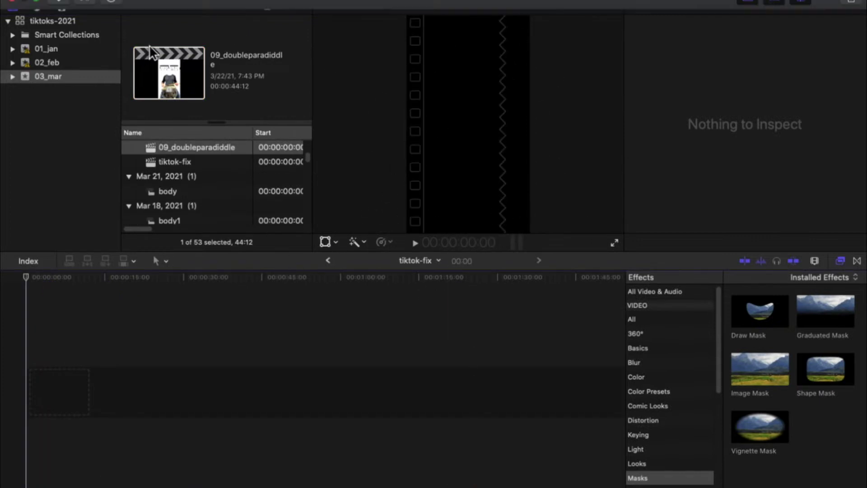
- Import the tik-tok-mask video from the Desktop into the 03_mar event, leaving files in place
{"action": "key", "text": "super+i"}
{"action": "left_click", "coordinate": [79, 95]}
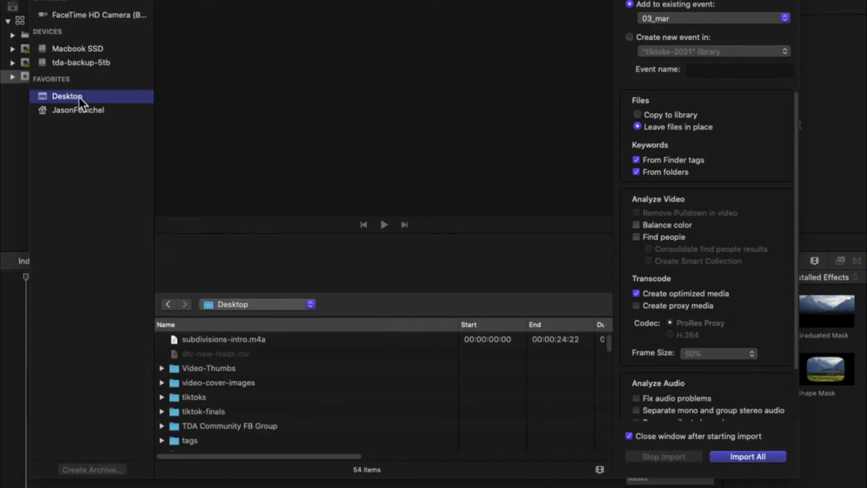
{"action": "scroll", "coordinate": [228, 380], "scroll_direction": "down", "scroll_amount": 10}
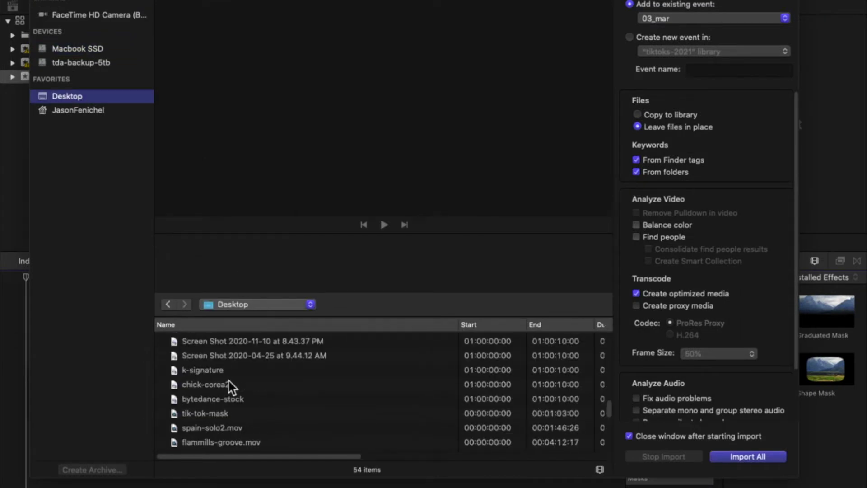
{"action": "left_click", "coordinate": [210, 412]}
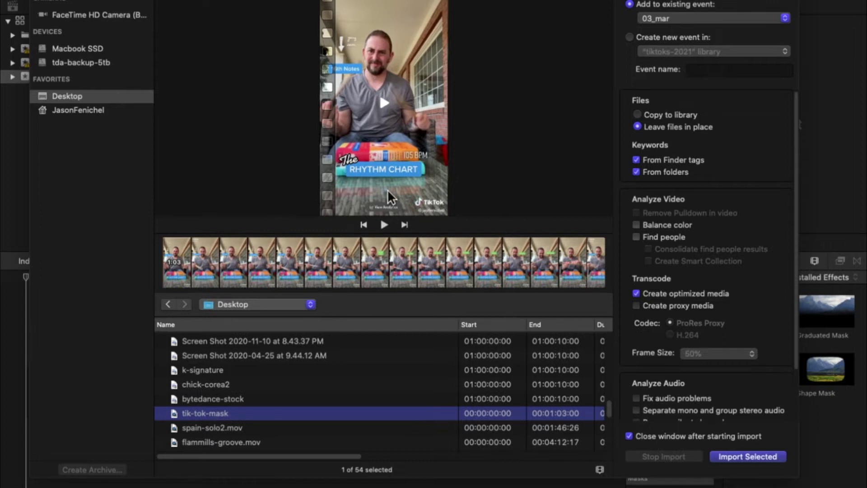
{"action": "key", "text": "Return"}
{"action": "left_click", "coordinate": [183, 204]}
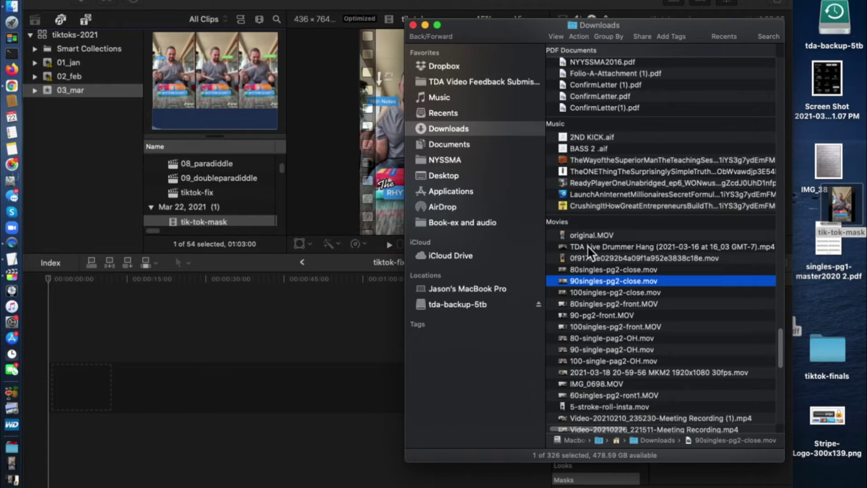
- Bring original.MOV from the Downloads folder into the project and place it at the start of the timeline
{"action": "left_click", "coordinate": [577, 236]}
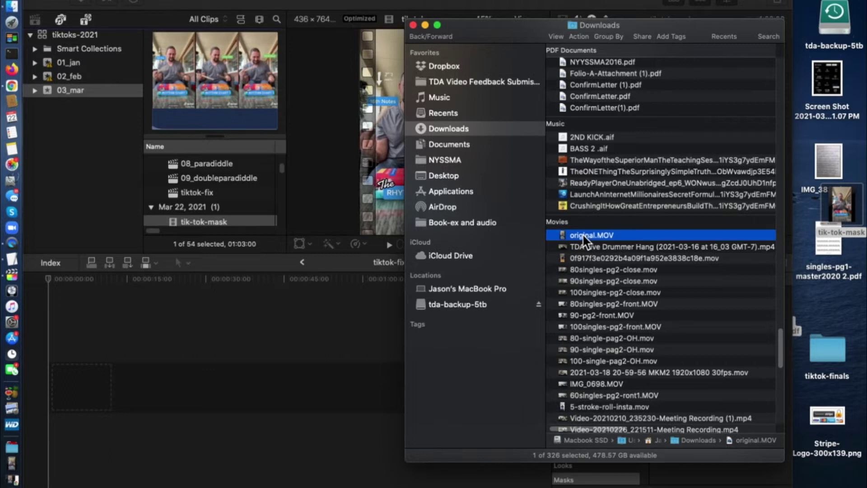
{"action": "left_click_drag", "start_coordinate": [591, 240], "coordinate": [540, 239]}
{"action": "left_click_drag", "start_coordinate": [371, 291], "coordinate": [180, 387]}
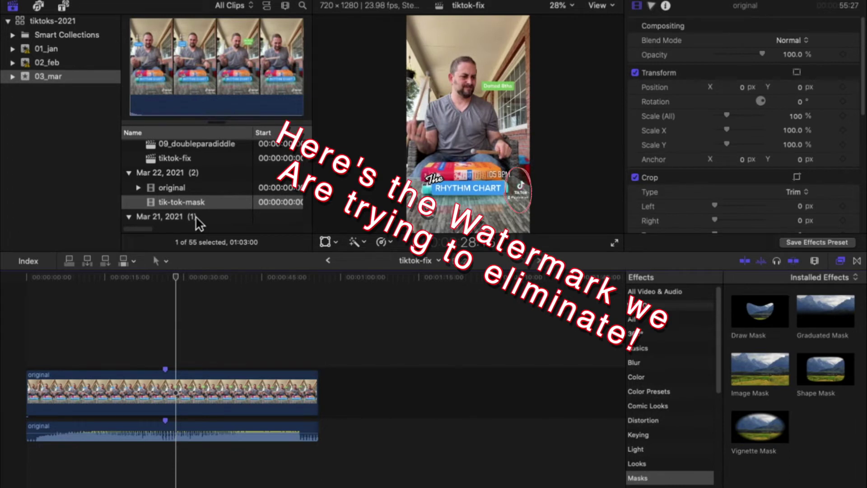
- Place the tik-tok-mask clip in the timeline as a connected clip above the original clip
{"action": "left_click", "coordinate": [188, 202]}
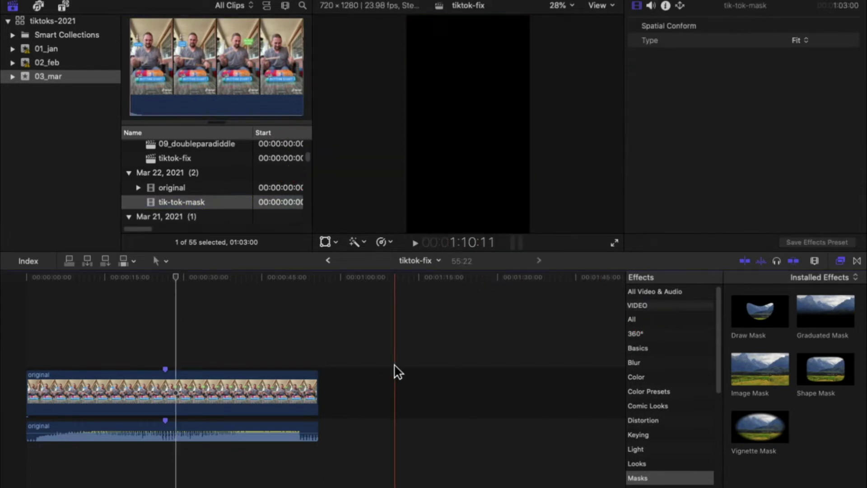
{"action": "left_click", "coordinate": [356, 323]}
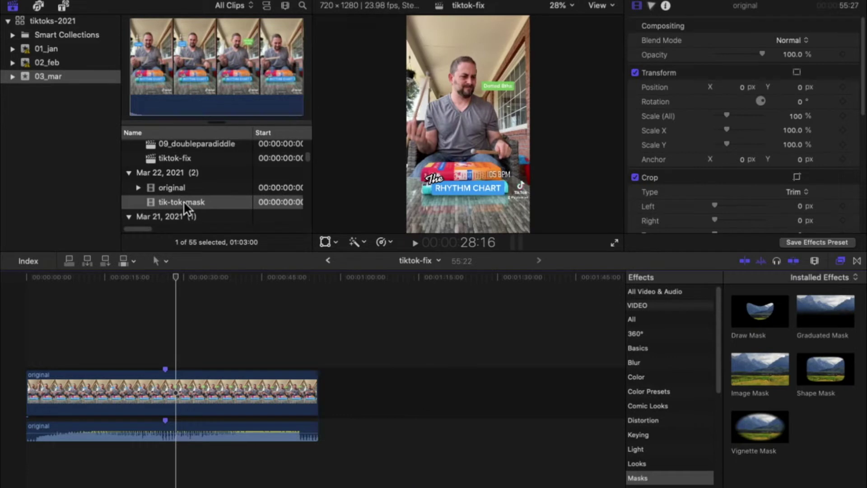
{"action": "left_click_drag", "start_coordinate": [184, 201], "coordinate": [60, 316]}
- Disable the original video clip underneath the tik-tok-mask clip in the timeline
{"action": "left_click", "coordinate": [136, 304]}
{"action": "key", "text": "super+equal"}
{"action": "key", "text": "super+equal"}
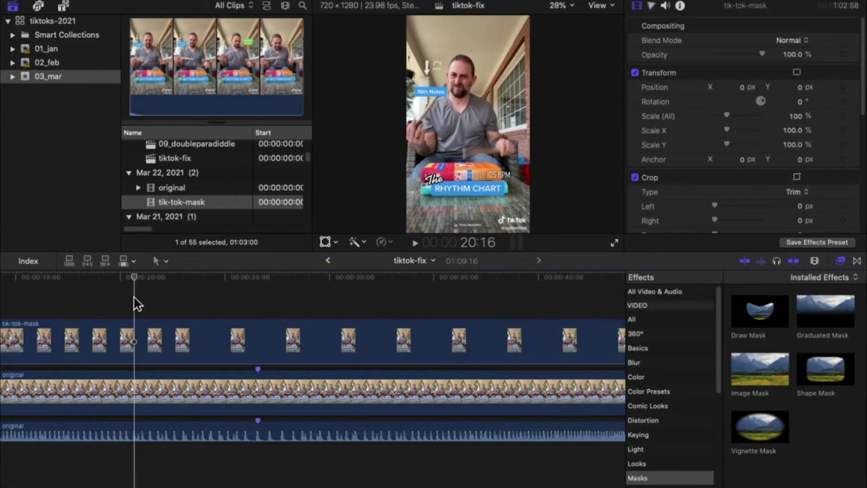
{"action": "left_click", "coordinate": [148, 400]}
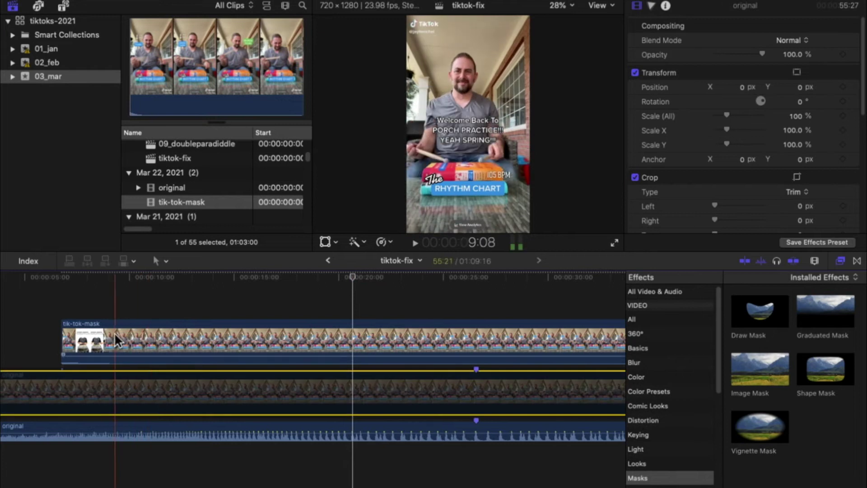
- Trim the start of the tik-tok-mask clip to the practice footage's first frame at 8:23 and align it with the original clip's start
{"action": "scroll", "coordinate": [108, 344], "scroll_direction": "left", "scroll_amount": 5}
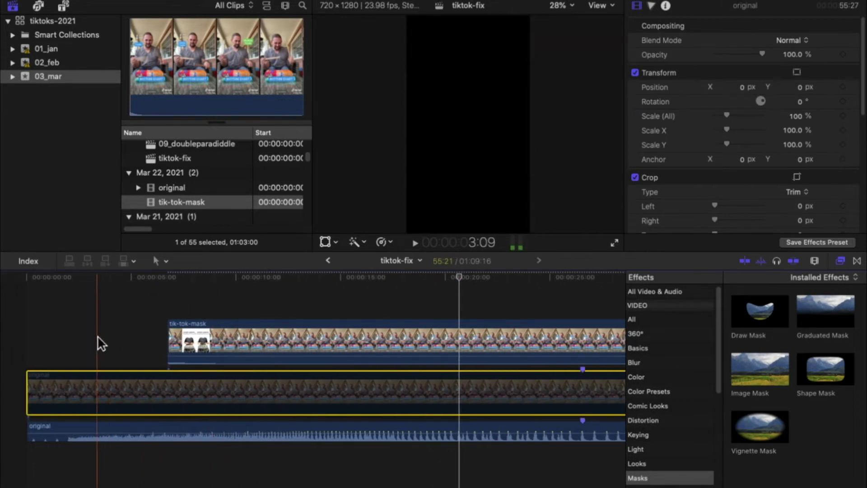
{"action": "scroll", "coordinate": [266, 302], "scroll_direction": "right", "scroll_amount": 3}
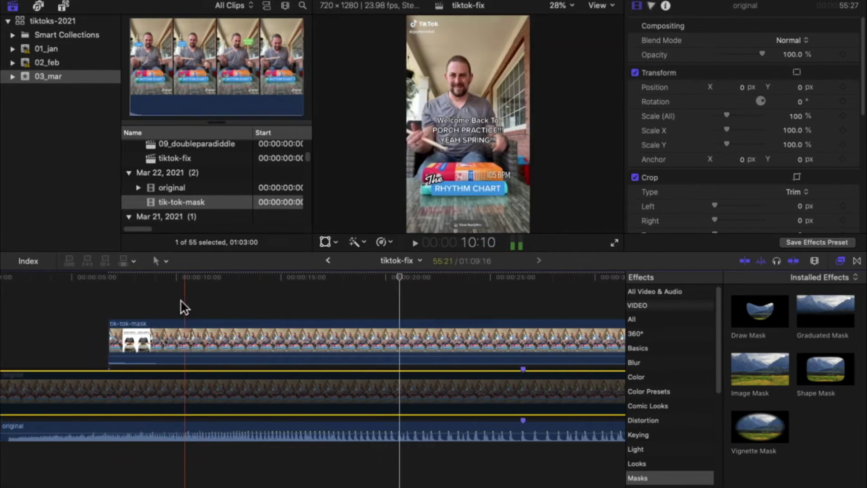
{"action": "left_click", "coordinate": [158, 300]}
{"action": "key", "text": "Left"}
{"action": "key", "text": "Left"}
{"action": "key", "text": "Left"}
{"action": "key", "text": "Left"}
{"action": "key", "text": "Left"}
{"action": "key", "text": "Left"}
{"action": "key", "text": "Left"}
{"action": "key", "text": "Left"}
{"action": "key", "text": "Left"}
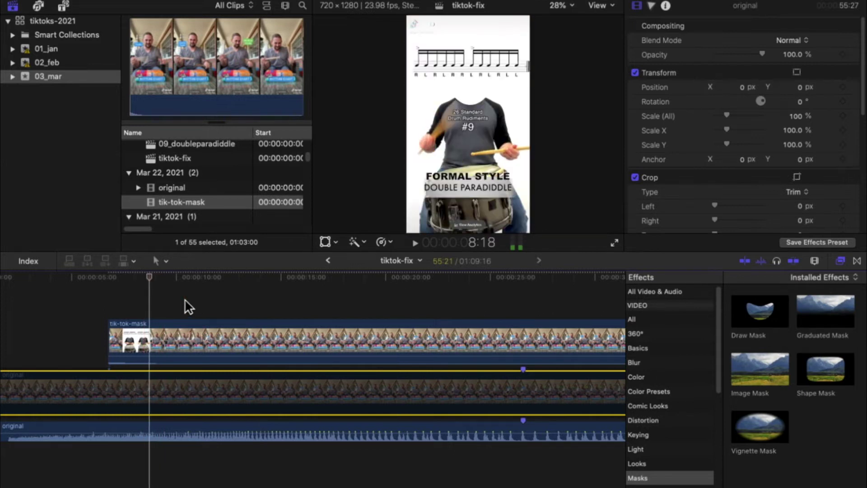
{"action": "key", "text": "Right"}
{"action": "key", "text": "Right"}
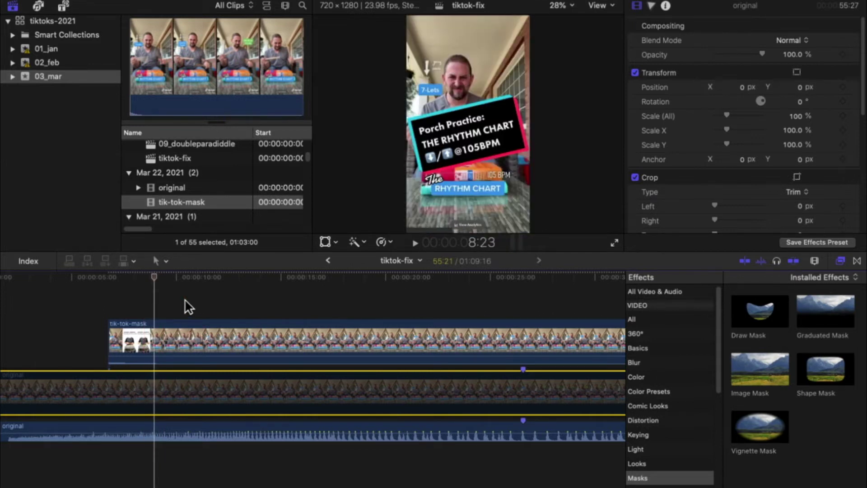
{"action": "key", "text": "super+equal"}
{"action": "key", "text": "Right"}
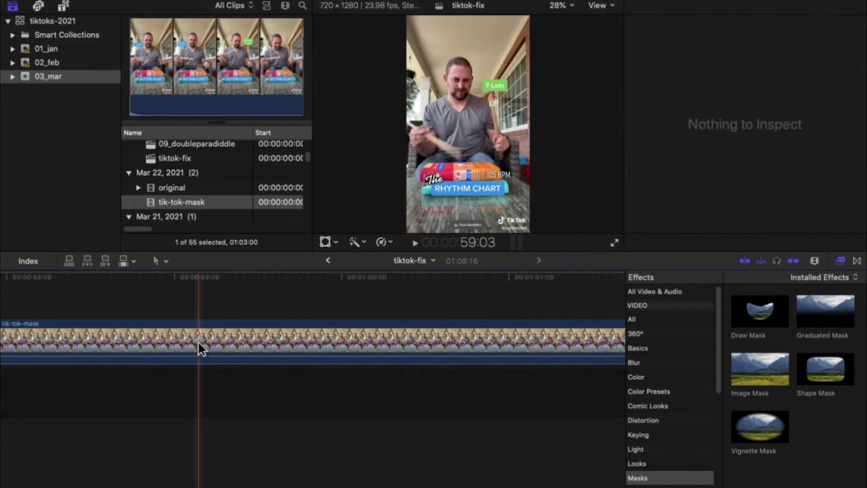
{"action": "left_click", "coordinate": [197, 341]}
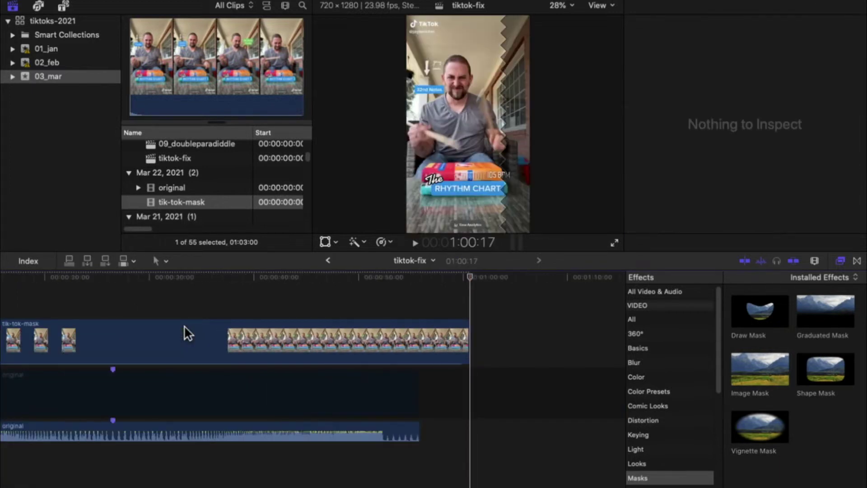
{"action": "key", "text": "super+minus"}
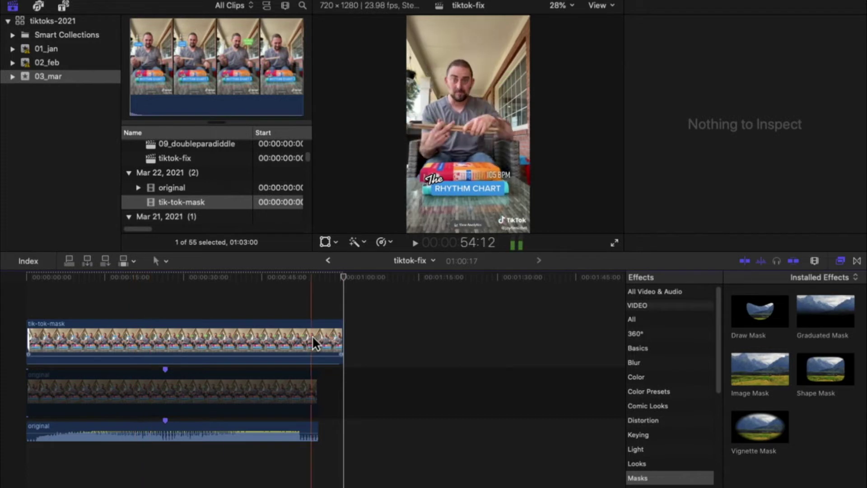
- Shorten the end of the tik-tok-mask clip to match the original clip, and re-enable the original clip
{"action": "left_click_drag", "start_coordinate": [344, 337], "coordinate": [320, 334]}
{"action": "left_click", "coordinate": [143, 384]}
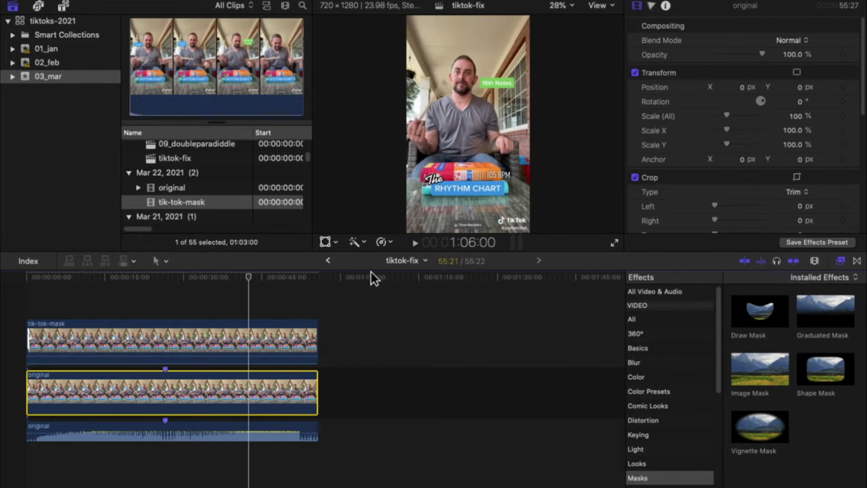
- Set the opacity of the tik-tok-mask clip to 50%
{"action": "left_click", "coordinate": [266, 342]}
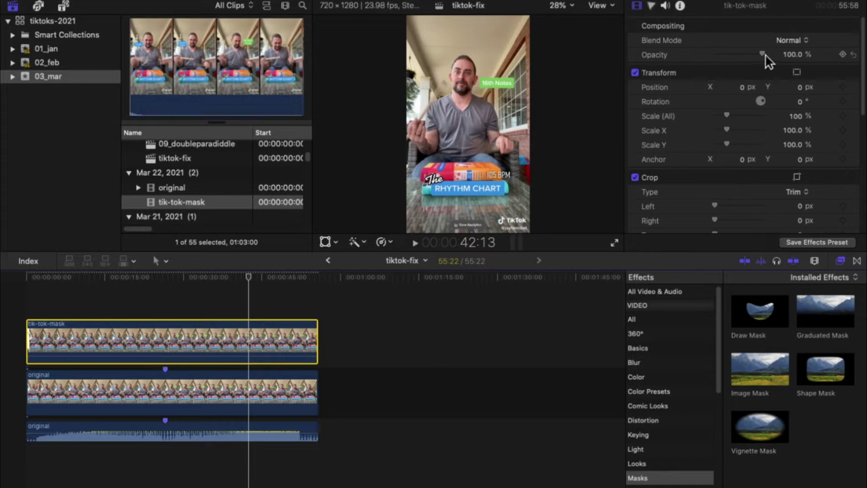
{"action": "left_click", "coordinate": [789, 58]}
{"action": "type", "text": "50"}
{"action": "key", "text": "Return"}
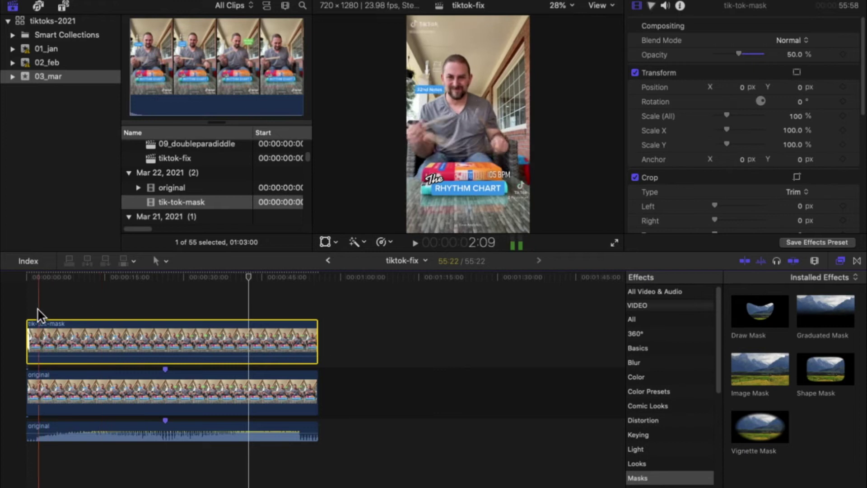
- Place a marker on the tik-tok-mask clip at 2:07, on the frame matching the original clip's marker
{"action": "key", "text": "Home"}
{"action": "key", "text": "shift+z"}
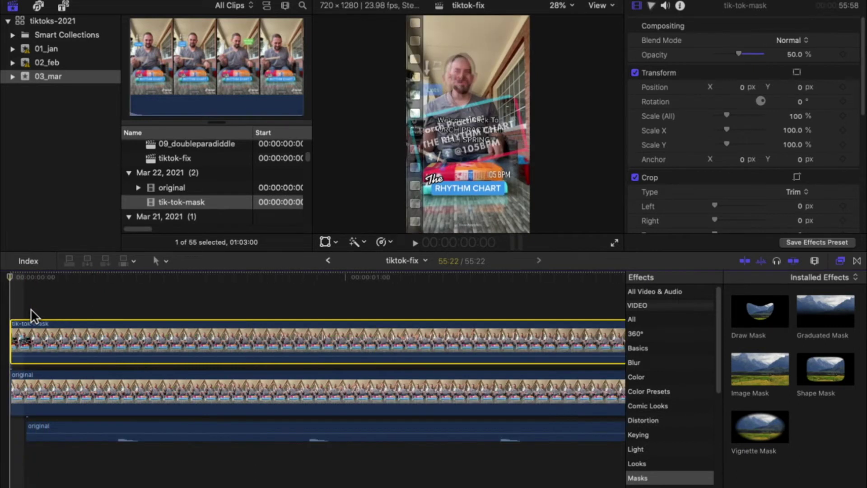
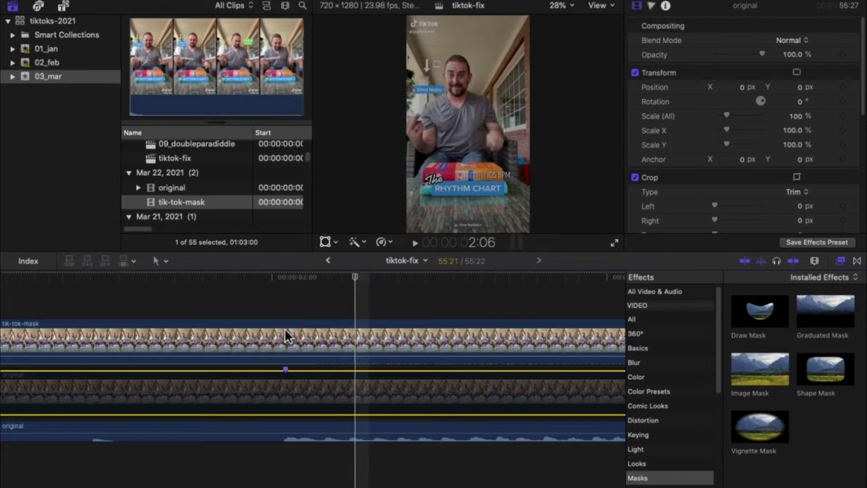
{"action": "key", "text": "Right"}
{"action": "key", "text": "Left"}
{"action": "key", "text": "alt+k"}
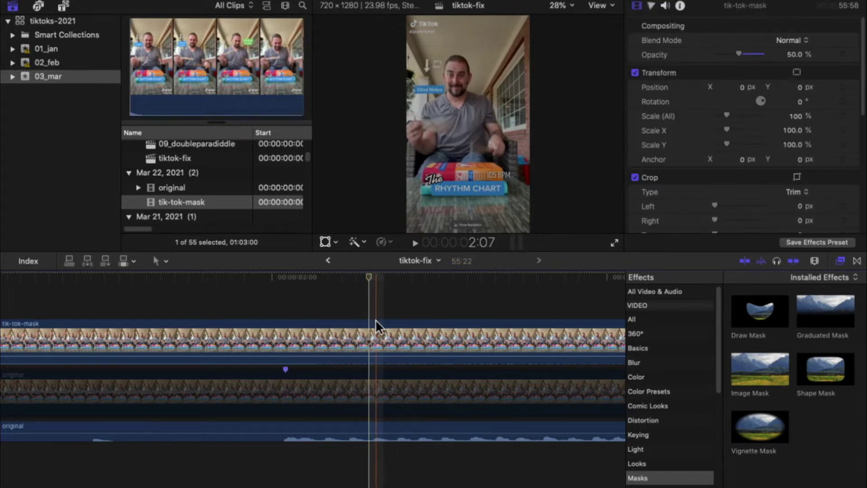
{"action": "left_click", "coordinate": [376, 319]}
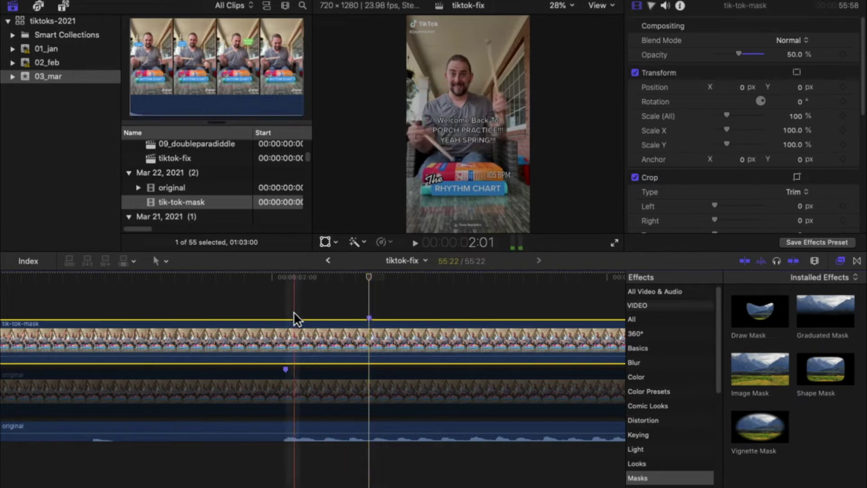
- Re-enable the original video clip and place the tik-tok-mask clip's marker one frame earlier, at 2:06
{"action": "left_click", "coordinate": [284, 387]}
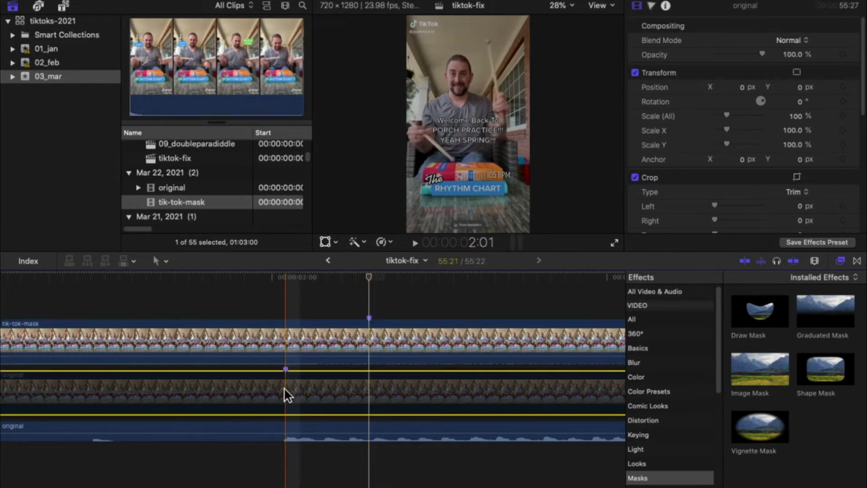
{"action": "left_click", "coordinate": [284, 387]}
{"action": "key", "text": "Right"}
{"action": "key", "text": "Right"}
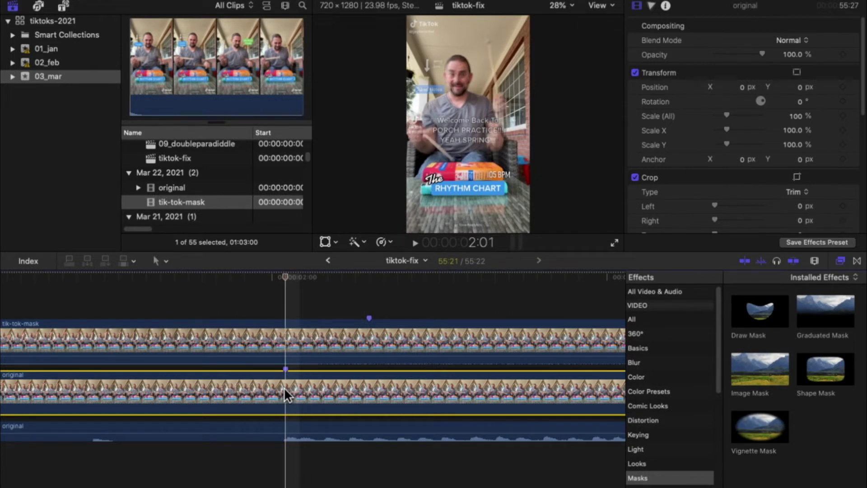
{"action": "left_click", "coordinate": [355, 310]}
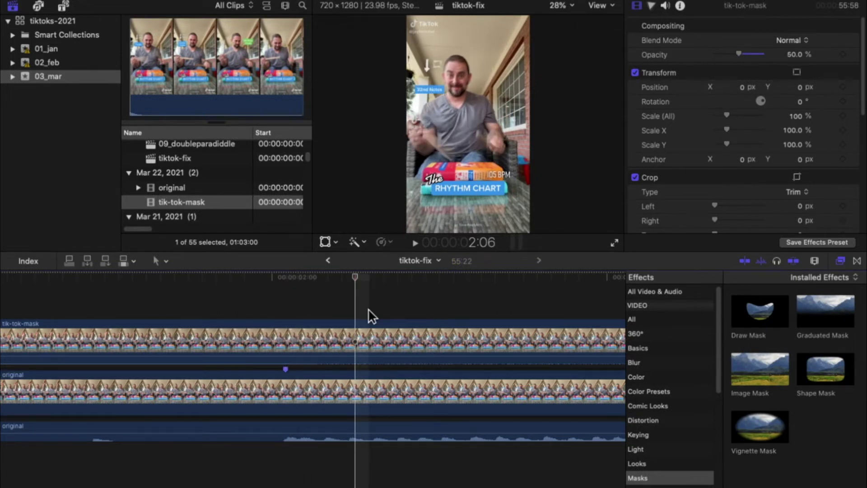
{"action": "left_click", "coordinate": [358, 340]}
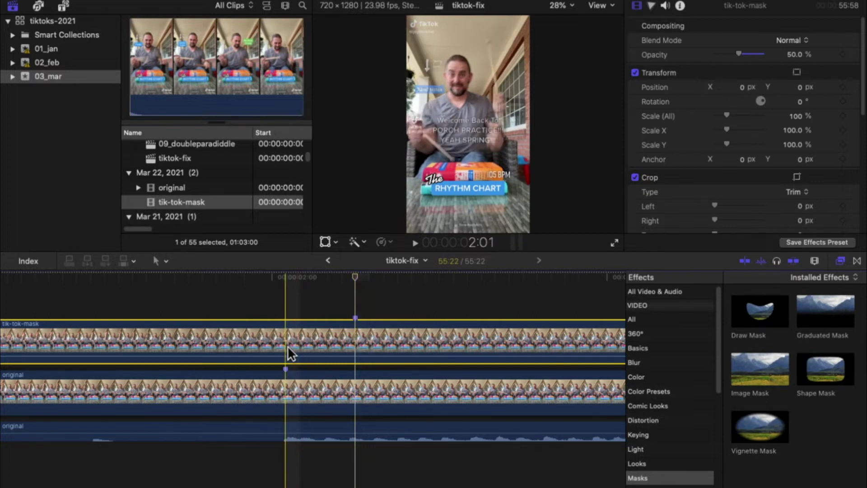
- Compare the original clip's marked frame at 2:01 with the tik-tok-mask clip's marked frame at 2:06 by toggling each clip's visibility
{"action": "left_click", "coordinate": [286, 391]}
{"action": "left_click", "coordinate": [356, 338]}
{"action": "left_click", "coordinate": [350, 387]}
{"action": "key", "text": "v"}
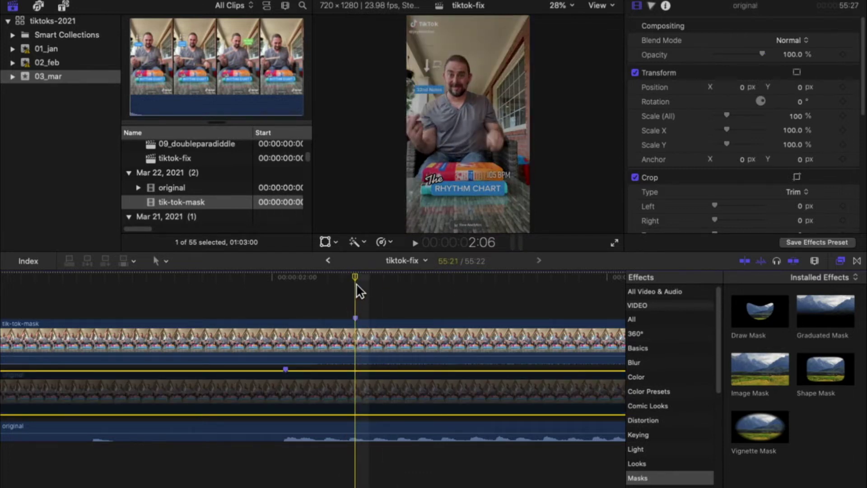
{"action": "left_click", "coordinate": [287, 328]}
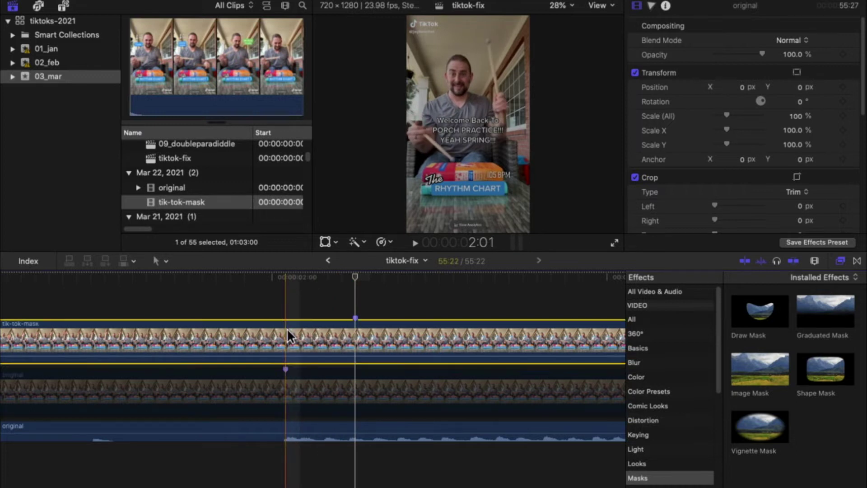
{"action": "key", "text": "v"}
{"action": "left_click", "coordinate": [286, 388]}
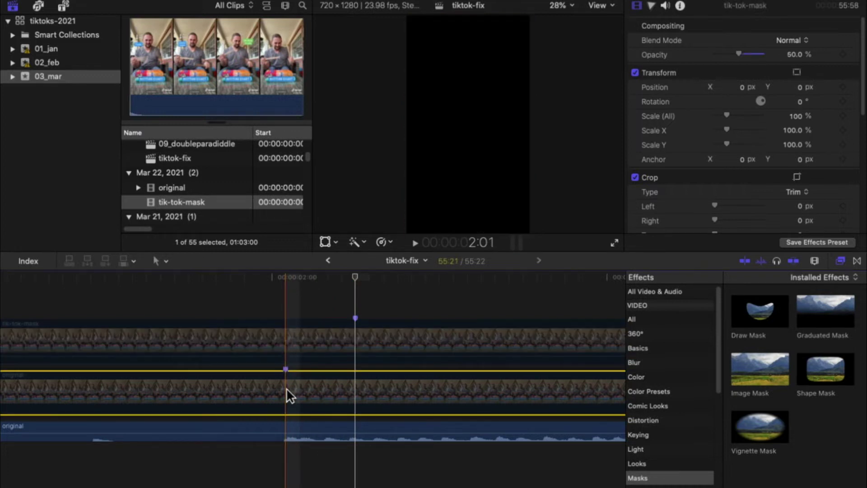
{"action": "key", "text": "v"}
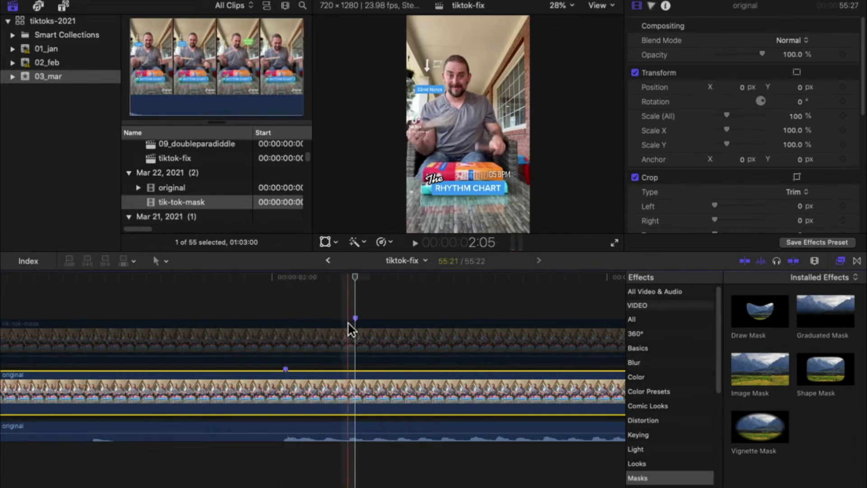
- Cut about 10 frames off the start of the tik-tok-mask clip and slide it earlier to align its marker with the original clip's at 2:01
{"action": "scroll", "coordinate": [260, 347], "scroll_direction": "left", "scroll_amount": 10}
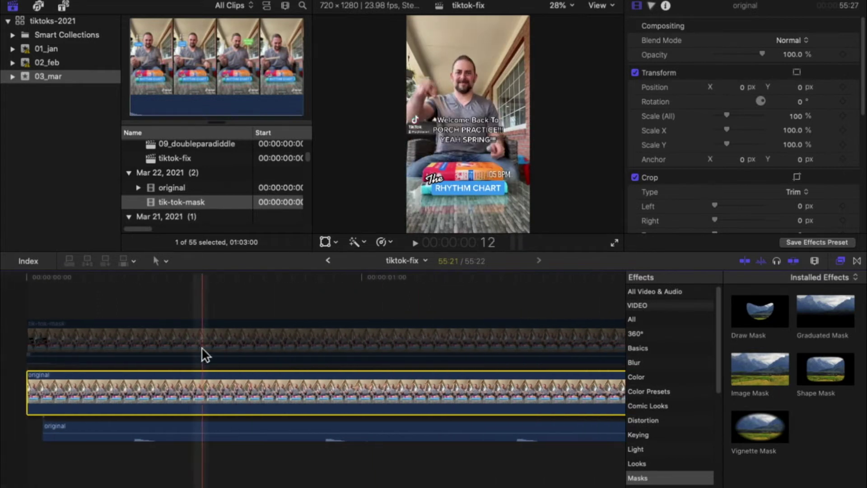
{"action": "key", "text": "b"}
{"action": "left_click", "coordinate": [181, 348]}
{"action": "key", "text": "a"}
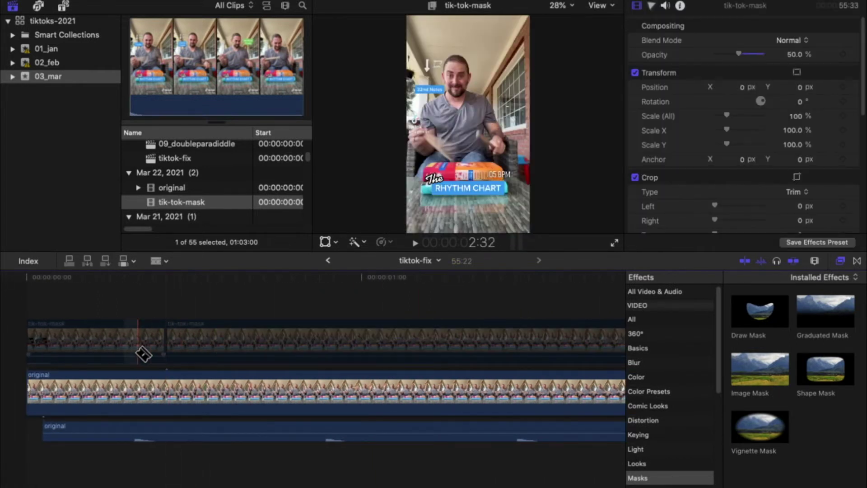
{"action": "left_click", "coordinate": [137, 357]}
{"action": "key", "text": "Delete"}
{"action": "scroll", "coordinate": [217, 343], "scroll_direction": "right", "scroll_amount": 10}
{"action": "left_click_drag", "start_coordinate": [340, 333], "coordinate": [268, 335]}
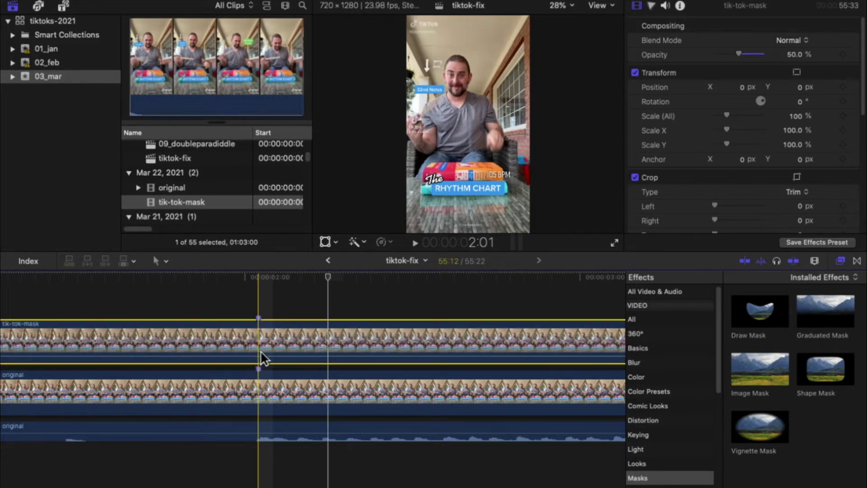
- Check the sync of both layers by toggling the tik-tok-mask clip's visibility and inspecting the picture from 2:01 to 4:02
{"action": "key", "text": "v"}
{"action": "key", "text": "v"}
{"action": "key", "text": "v"}
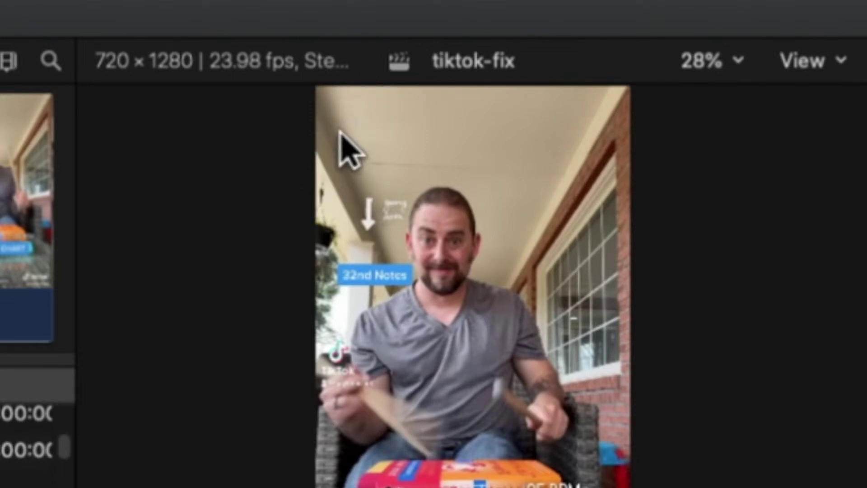
{"action": "key", "text": "v"}
{"action": "key", "text": "v"}
{"action": "key", "text": "v"}
{"action": "key", "text": "v"}
{"action": "key", "text": "v"}
{"action": "key", "text": "v"}
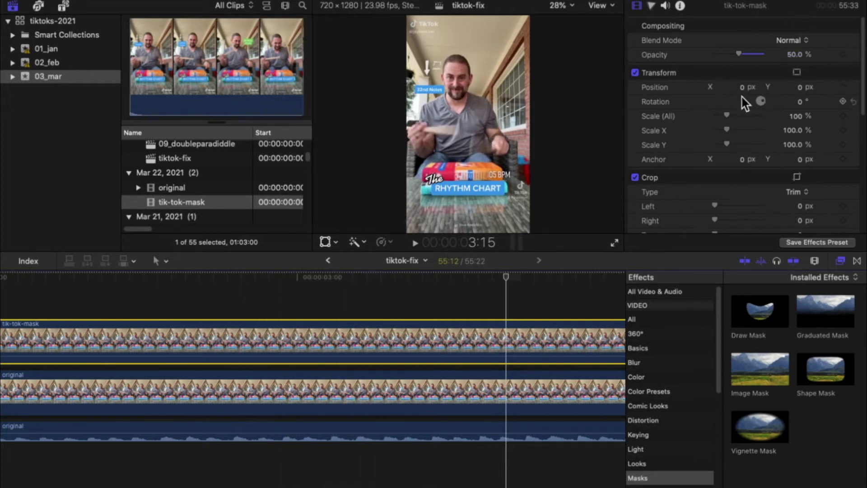
{"action": "scroll", "coordinate": [411, 304], "scroll_direction": "right", "scroll_amount": 5}
{"action": "scroll", "coordinate": [411, 304], "scroll_direction": "right", "scroll_amount": 1}
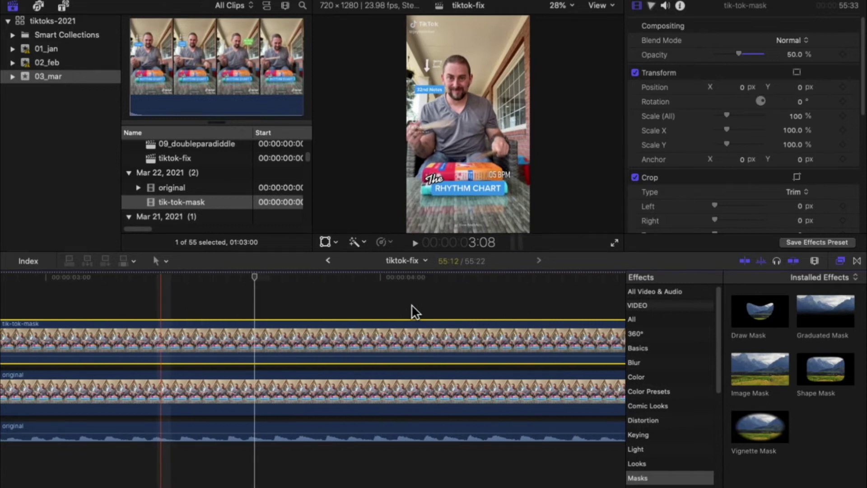
{"action": "left_click", "coordinate": [409, 279]}
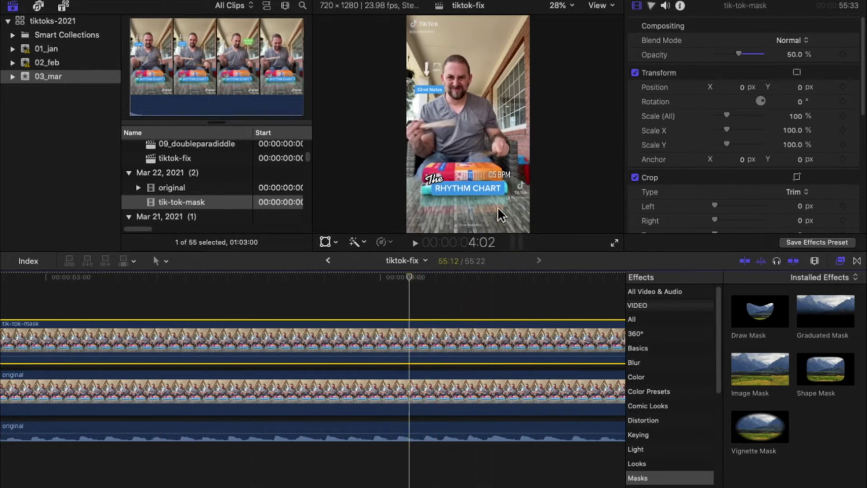
- Extend the start of the tik-tok-mask clip back to the original clip's start
{"action": "scroll", "coordinate": [364, 313], "scroll_direction": "left", "scroll_amount": 20}
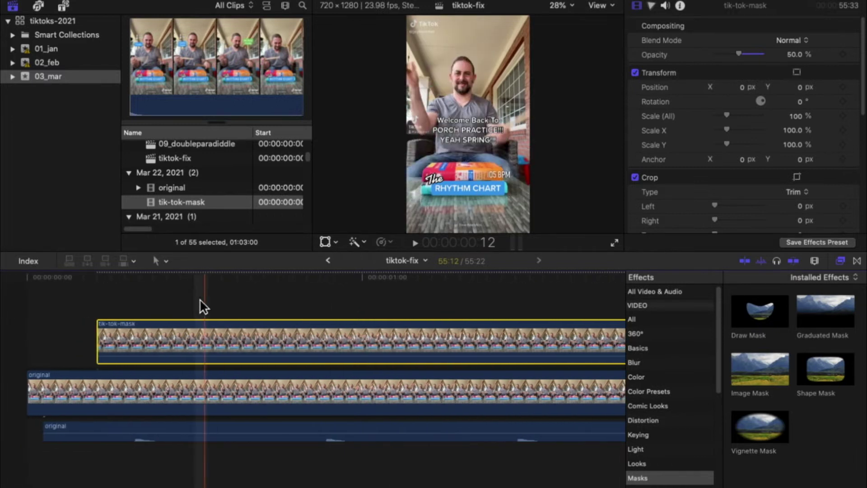
{"action": "left_click_drag", "start_coordinate": [96, 338], "coordinate": [28, 345]}
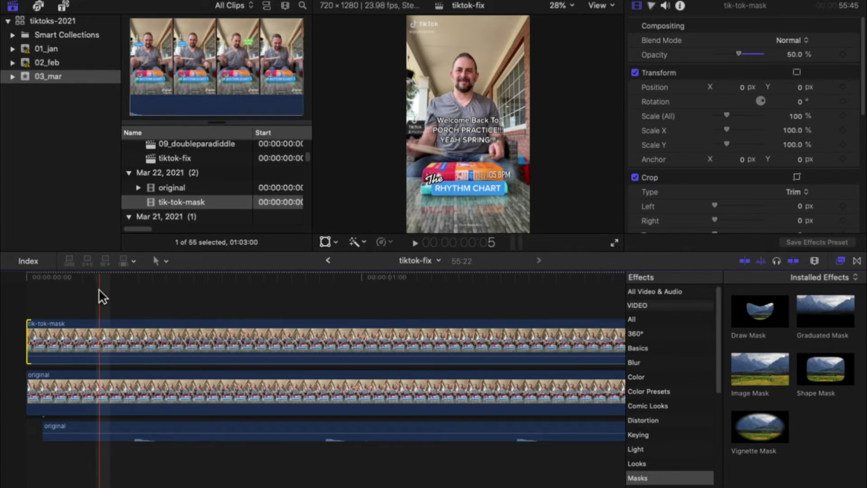
{"action": "left_click", "coordinate": [94, 328]}
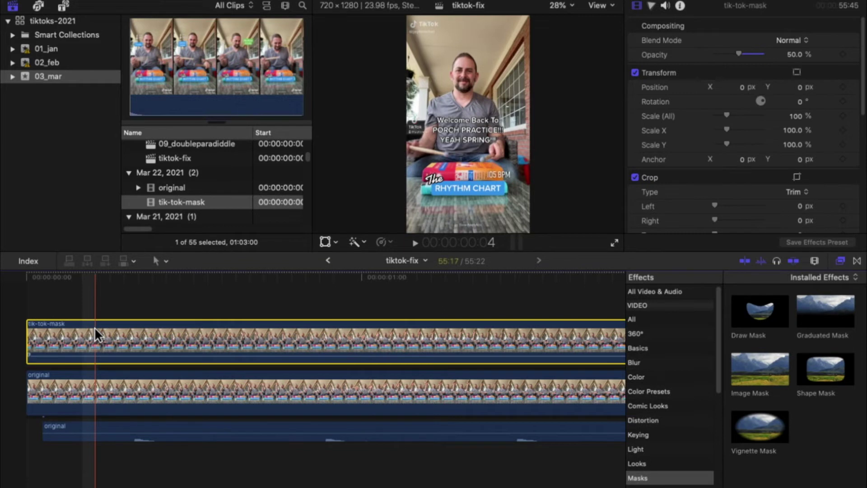
- Apply the Draw Mask effect to the tik-tok-mask clip and draw a closed outline around the original clip's TikTok watermark at frame 4
{"action": "left_click", "coordinate": [86, 298]}
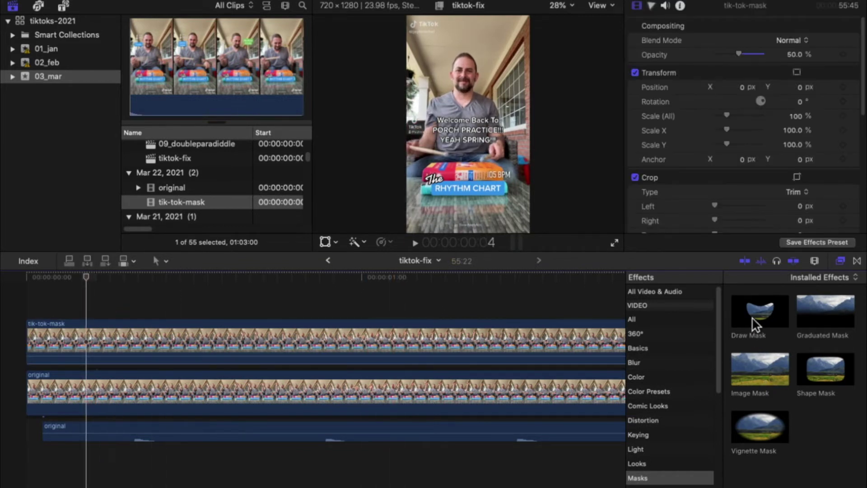
{"action": "mouse_move", "coordinate": [755, 311]}
{"action": "left_mouse_down"}
{"action": "mouse_move", "coordinate": [504, 317]}
{"action": "mouse_move", "coordinate": [257, 349]}
{"action": "left_mouse_up"}
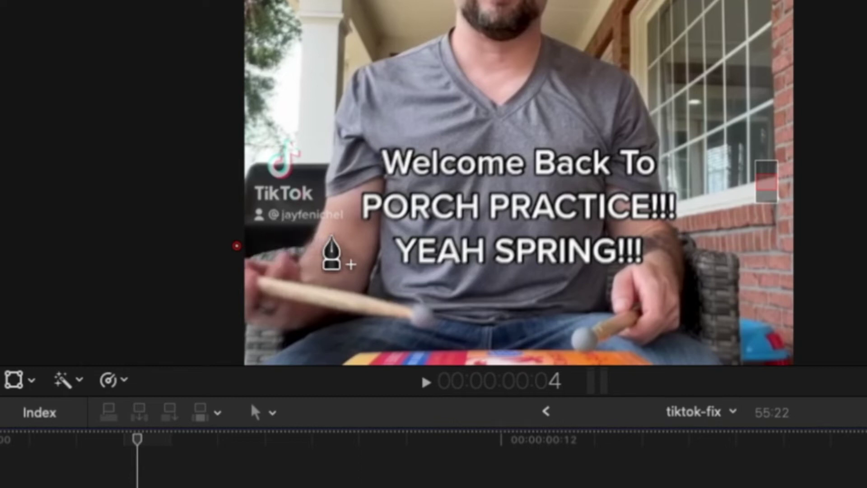
{"action": "left_click", "coordinate": [348, 247]}
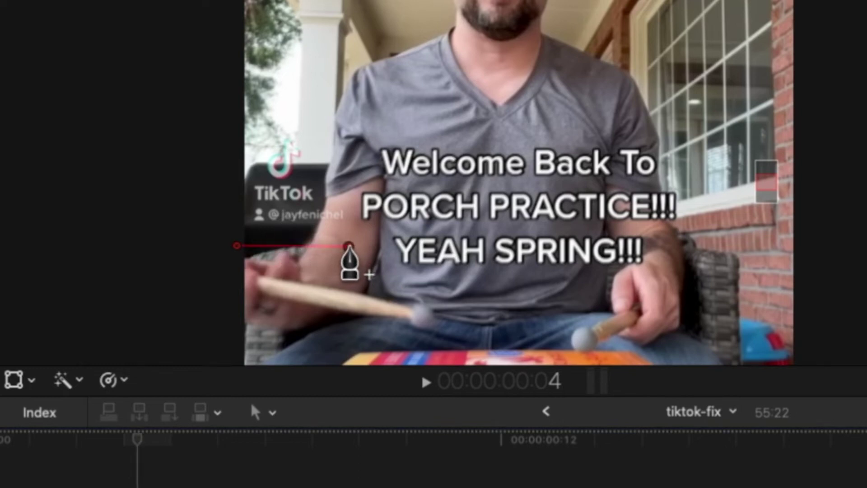
{"action": "left_click", "coordinate": [348, 191]}
{"action": "left_click", "coordinate": [321, 188]}
{"action": "left_click", "coordinate": [298, 132]}
{"action": "left_click", "coordinate": [236, 130]}
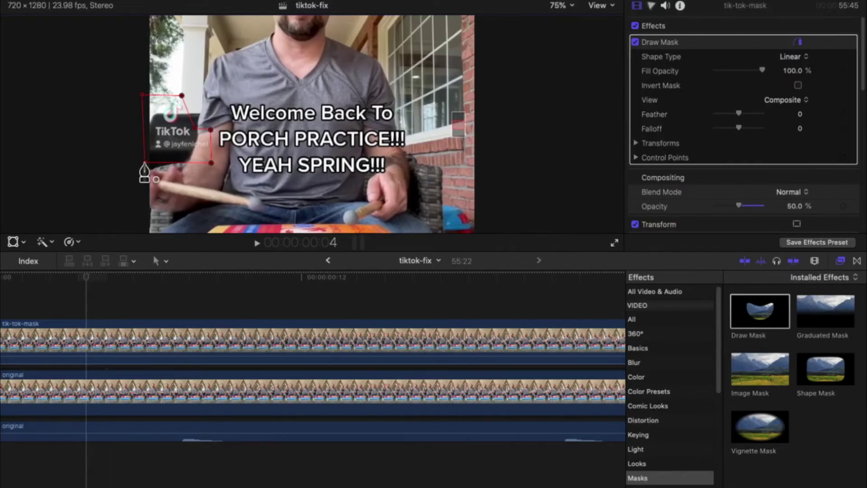
{"action": "left_click", "coordinate": [145, 163]}
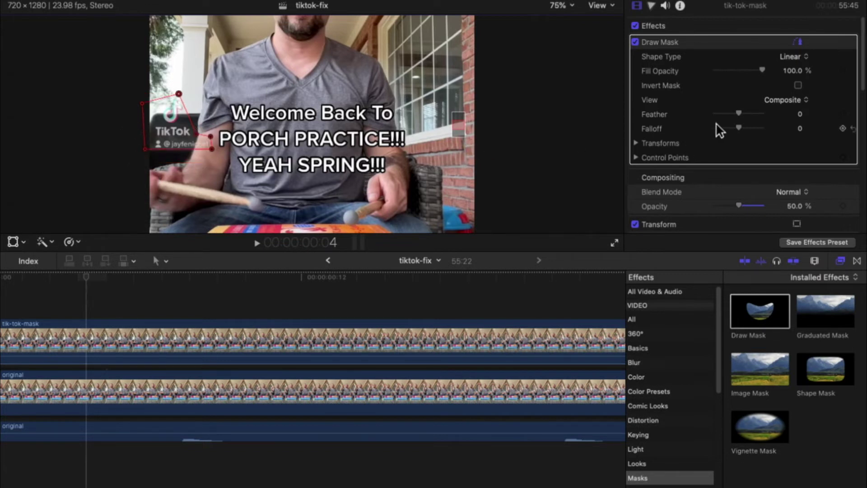
- Toggle Invert Mask on and off for the Draw Mask to compare the two results, leaving it off
{"action": "left_click", "coordinate": [799, 85]}
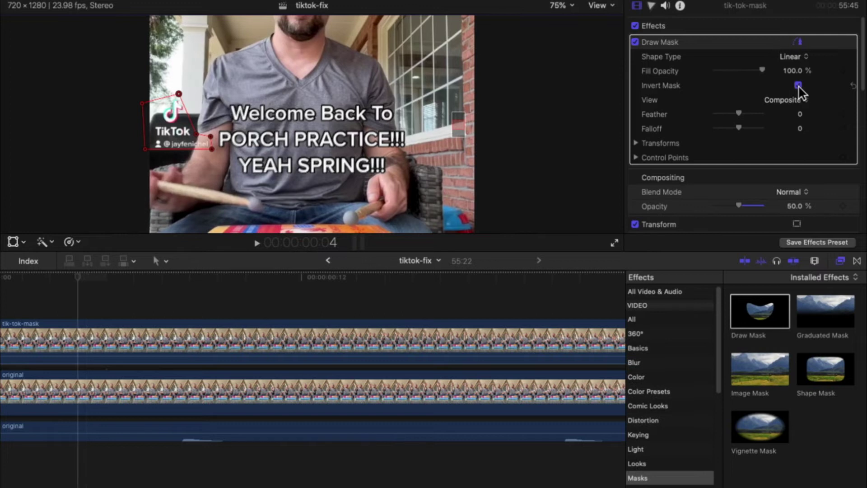
{"action": "left_click", "coordinate": [798, 85]}
{"action": "left_click", "coordinate": [799, 86]}
{"action": "left_click", "coordinate": [799, 86]}
{"action": "left_click", "coordinate": [799, 85]}
{"action": "left_click", "coordinate": [798, 86]}
{"action": "left_click", "coordinate": [798, 85]}
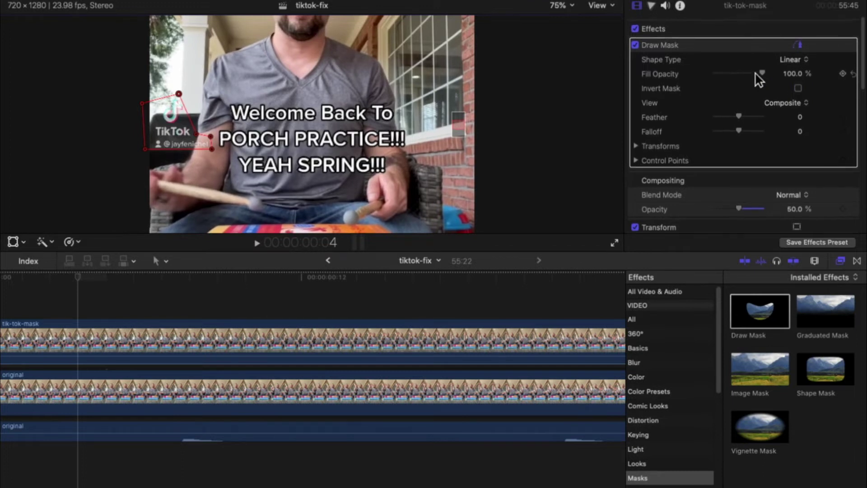
- Set the opacity of the masked tik-tok-mask clip to 100%
{"action": "scroll", "coordinate": [759, 77], "scroll_direction": "down", "scroll_amount": 5}
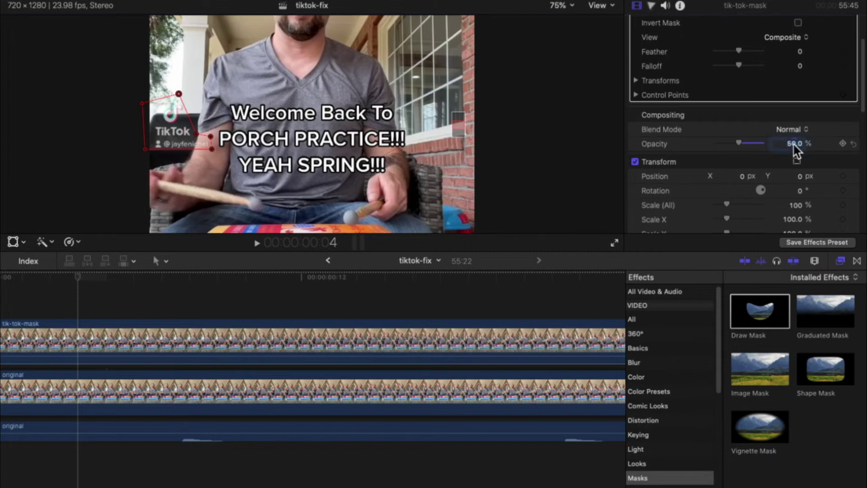
{"action": "type", "text": "100"}
{"action": "key", "text": "Return"}
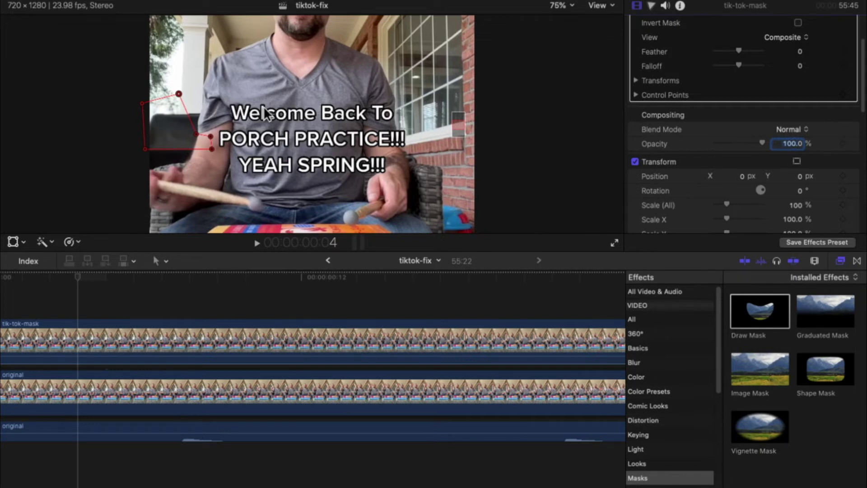
- Reselect the tik-tok-mask clip and review the masked area from frame 9 through 3:11, where the watermark changes position
{"action": "left_click", "coordinate": [270, 396]}
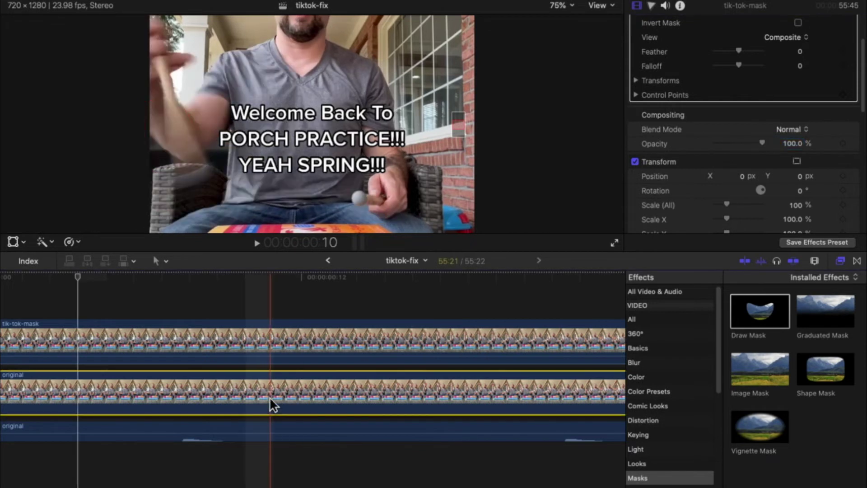
{"action": "left_click", "coordinate": [179, 332]}
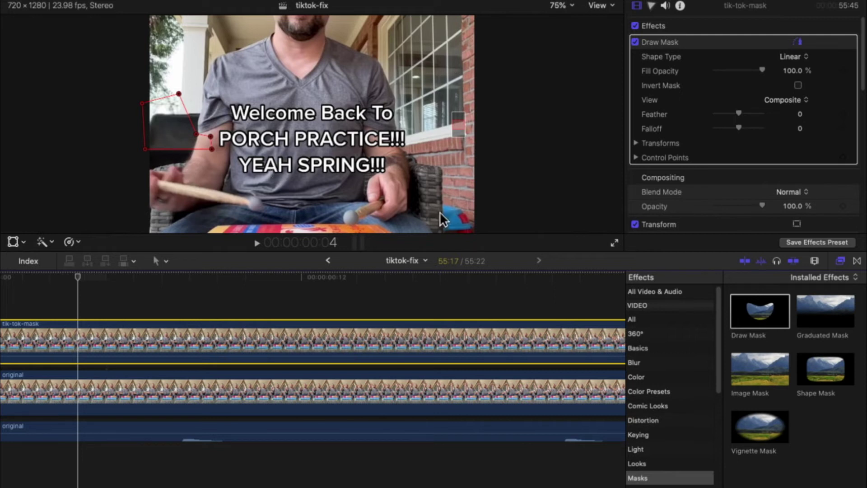
{"action": "left_click", "coordinate": [233, 277]}
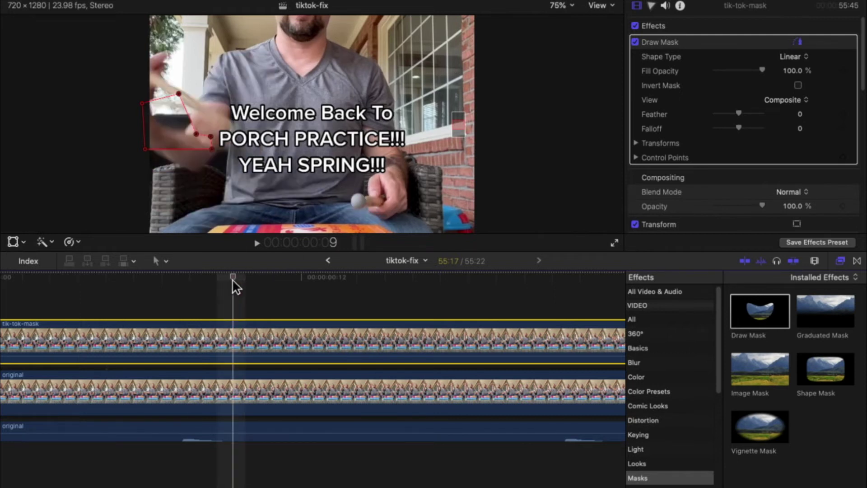
{"action": "key", "text": "super+minus"}
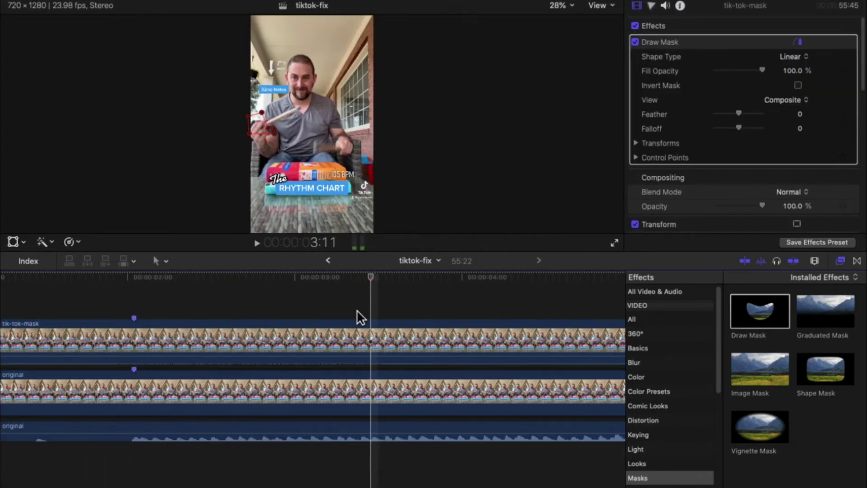
- Compare frames 3:11 and 3:12 one at a time to pinpoint where the TikTok watermark changes position
{"action": "left_click", "coordinate": [342, 283]}
{"action": "key", "text": "space"}
{"action": "key", "text": "Left"}
{"action": "key", "text": "Right"}
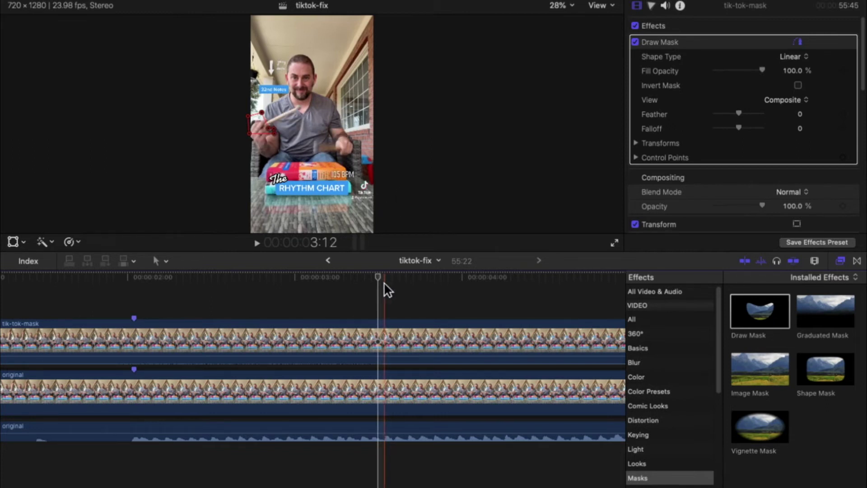
{"action": "key", "text": "super+equal"}
{"action": "key", "text": "super+equal"}
{"action": "key", "text": "super+equal"}
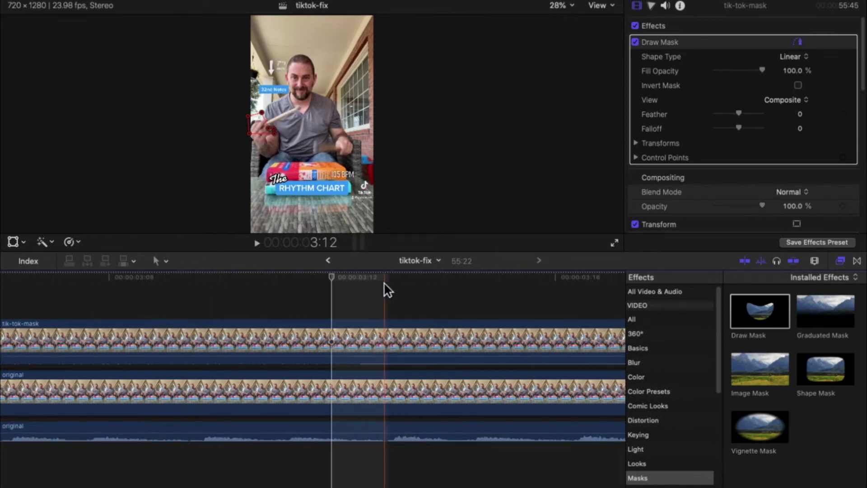
{"action": "key", "text": "Left"}
{"action": "key", "text": "Right"}
{"action": "key", "text": "Left"}
{"action": "key", "text": "Right"}
- Split the tik-tok-mask clip at 3:12 and check the frames on both sides of the cut
{"action": "left_click", "coordinate": [385, 284]}
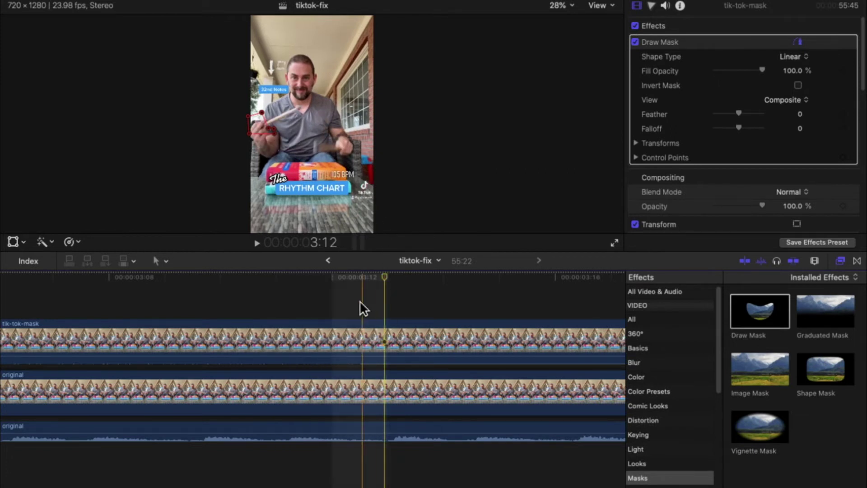
{"action": "left_click", "coordinate": [321, 298]}
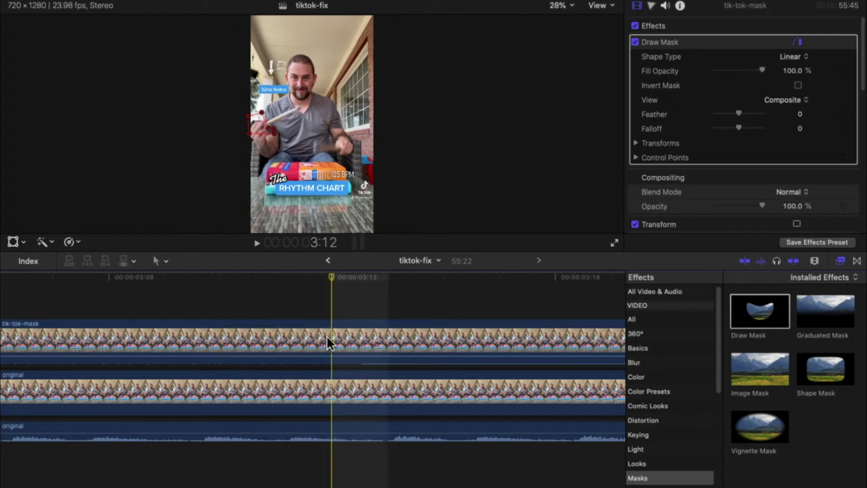
{"action": "left_click_drag", "start_coordinate": [328, 344], "coordinate": [337, 339]}
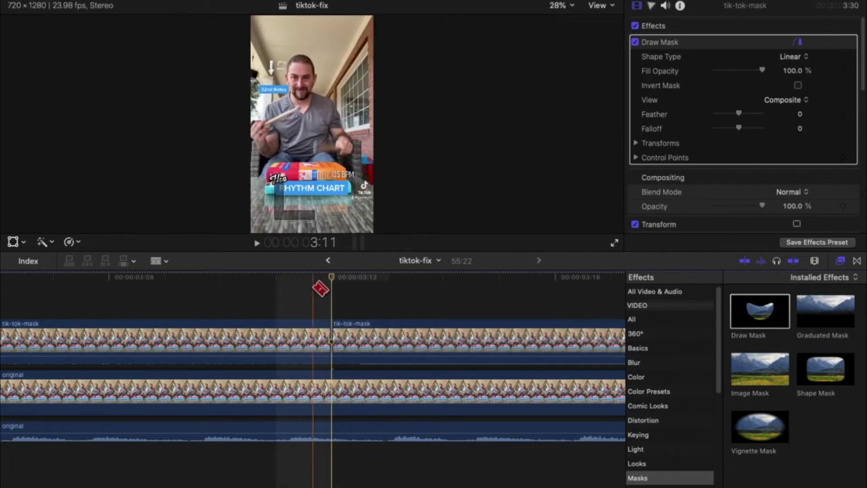
{"action": "key", "text": "Right"}
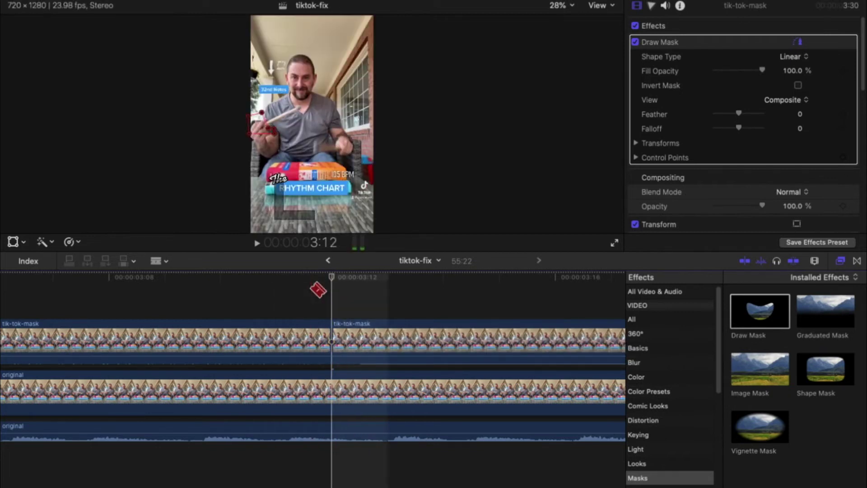
{"action": "key", "text": "Left"}
{"action": "key", "text": "Right"}
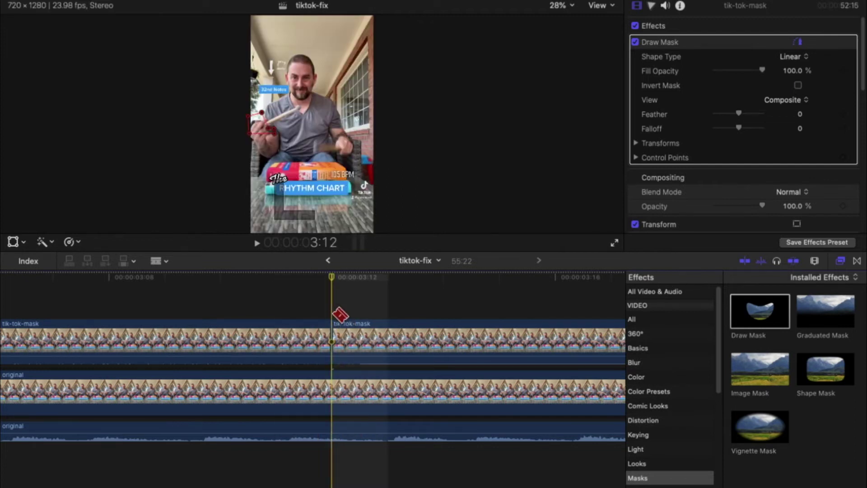
- Select the tik-tok-mask segment after the cut and move its whole mask outline over the watermark beside the RHYTHM CHART title
{"action": "key", "text": "a"}
{"action": "left_click", "coordinate": [361, 347]}
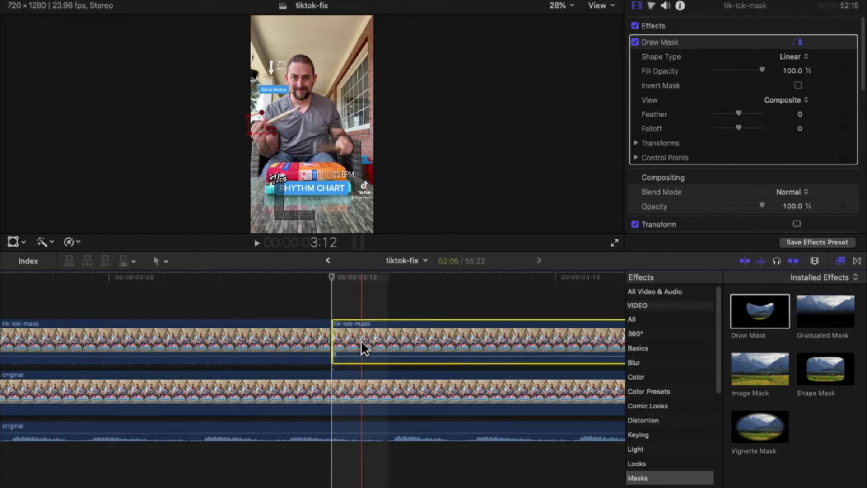
{"action": "left_click", "coordinate": [273, 136]}
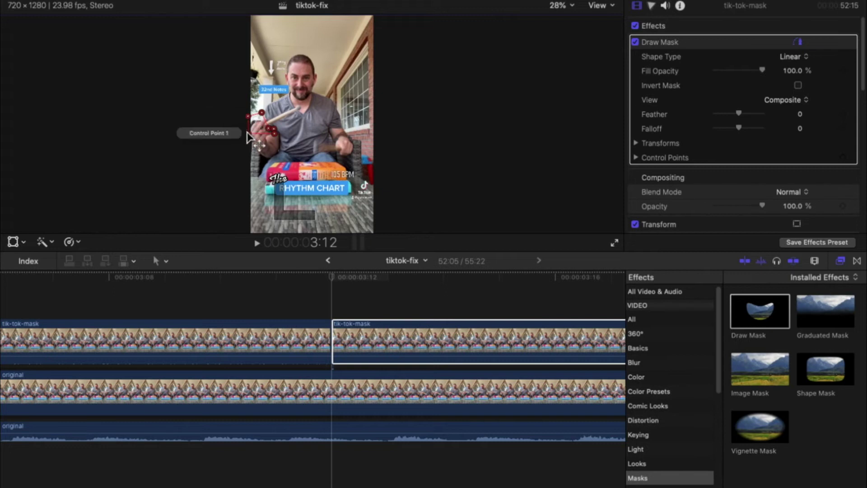
{"action": "mouse_move", "coordinate": [250, 138]}
{"action": "left_mouse_down"}
{"action": "mouse_move", "coordinate": [357, 206]}
{"action": "mouse_move", "coordinate": [357, 189]}
{"action": "mouse_move", "coordinate": [352, 199]}
{"action": "left_mouse_up"}
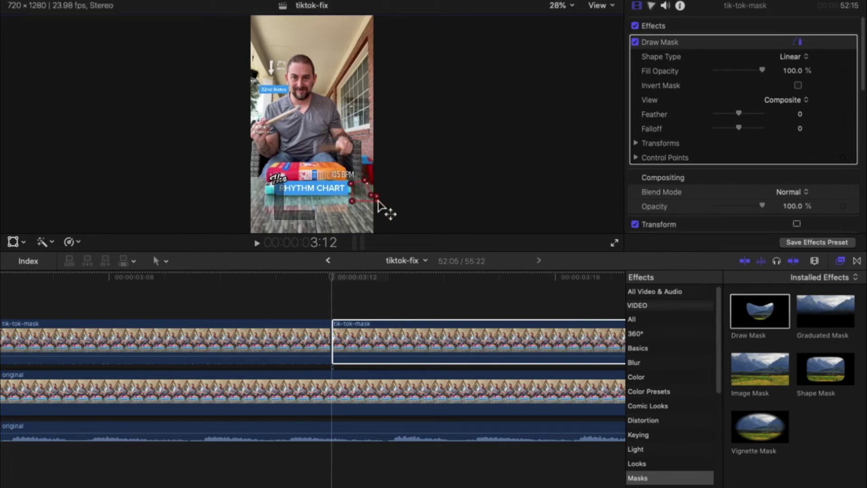
{"action": "scroll", "coordinate": [370, 201], "scroll_direction": "up", "scroll_amount": 5}
{"action": "left_click_drag", "start_coordinate": [429, 156], "coordinate": [461, 133]}
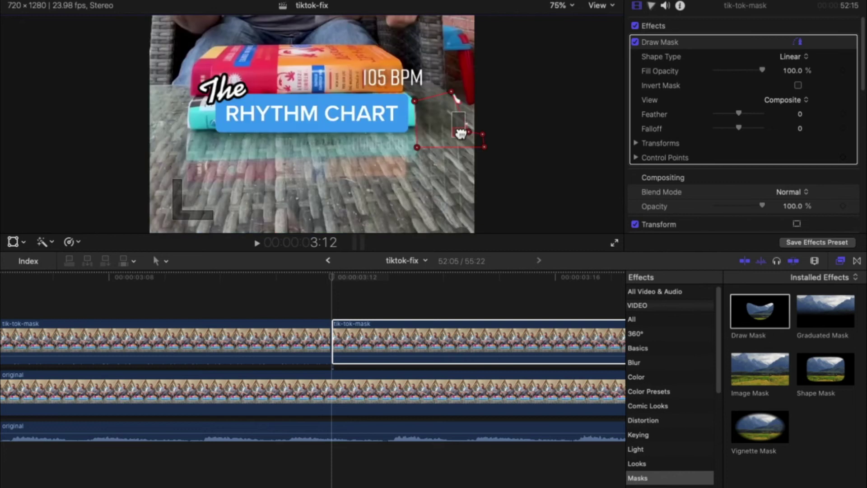
{"action": "left_click_drag", "start_coordinate": [456, 103], "coordinate": [453, 102]}
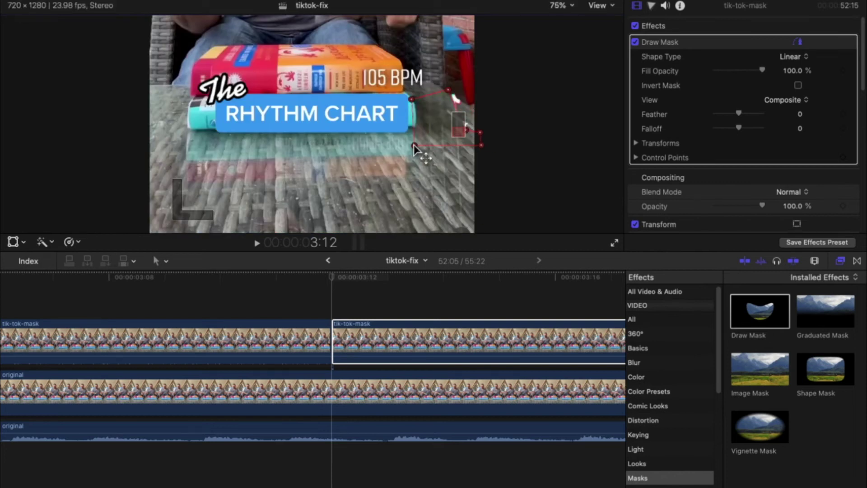
- Adjust the mask's upper and outer control points so the outline extends past the video edge and fully encloses the watermark
{"action": "left_click_drag", "start_coordinate": [467, 131], "coordinate": [472, 120]}
{"action": "mouse_move", "coordinate": [449, 90]}
{"action": "left_mouse_down"}
{"action": "mouse_move", "coordinate": [479, 92]}
{"action": "mouse_move", "coordinate": [461, 86]}
{"action": "left_mouse_up"}
{"action": "left_click_drag", "start_coordinate": [471, 119], "coordinate": [486, 118]}
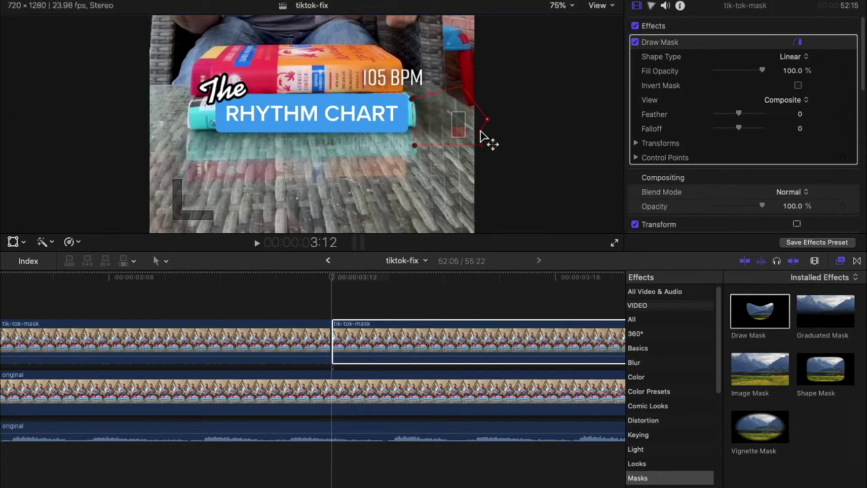
{"action": "left_click", "coordinate": [487, 134]}
{"action": "left_click", "coordinate": [572, 6]}
{"action": "left_click", "coordinate": [568, 16]}
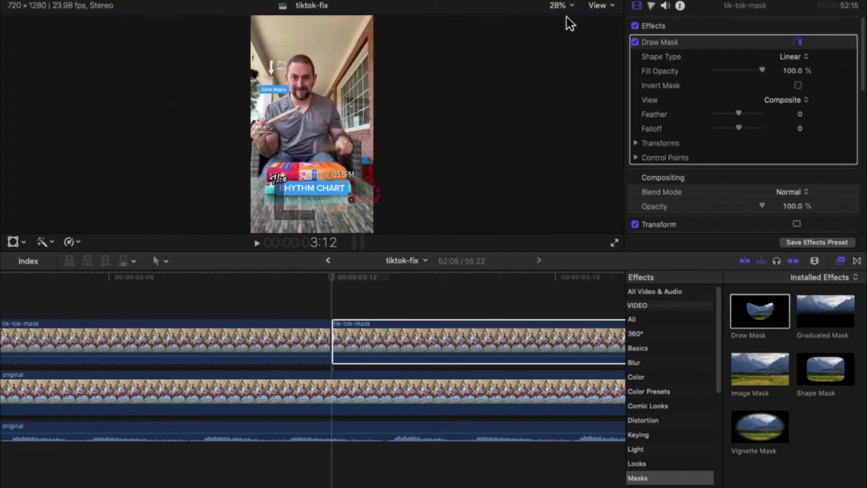
- Hide the mask outline by selecting the original clip and play from 3:10 past the cut to 3:19 to review the result
{"action": "left_click", "coordinate": [368, 387]}
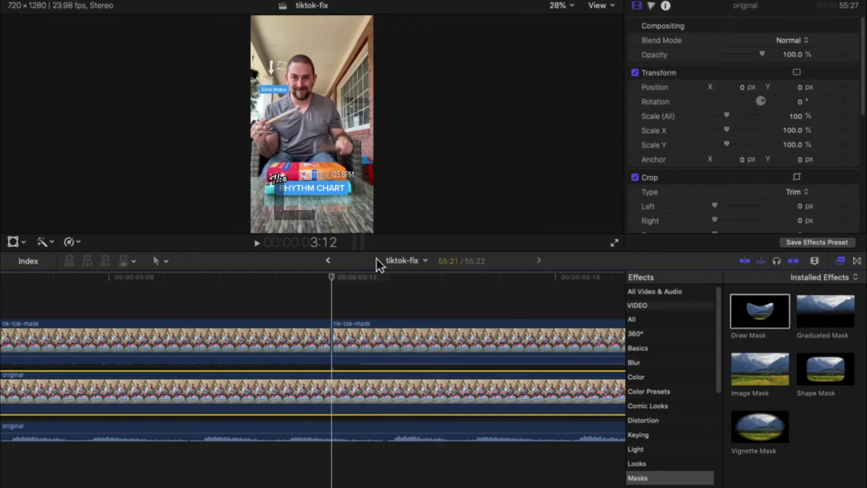
{"action": "left_click", "coordinate": [222, 277]}
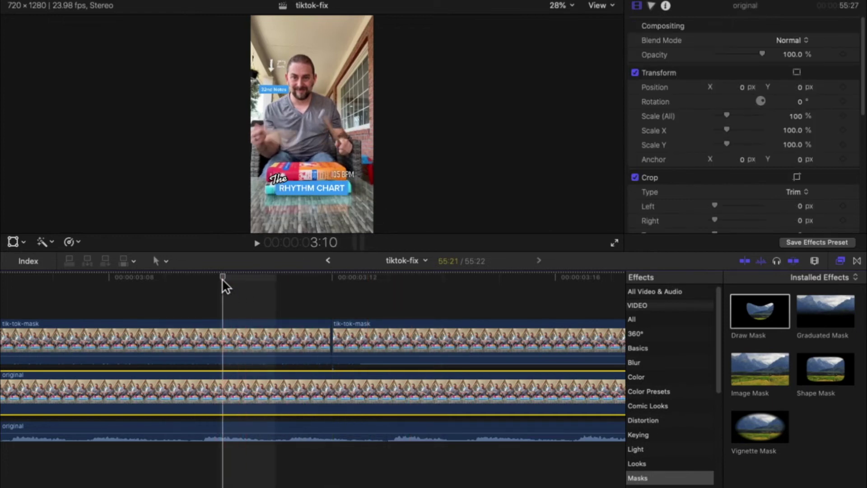
{"action": "key", "text": "space"}
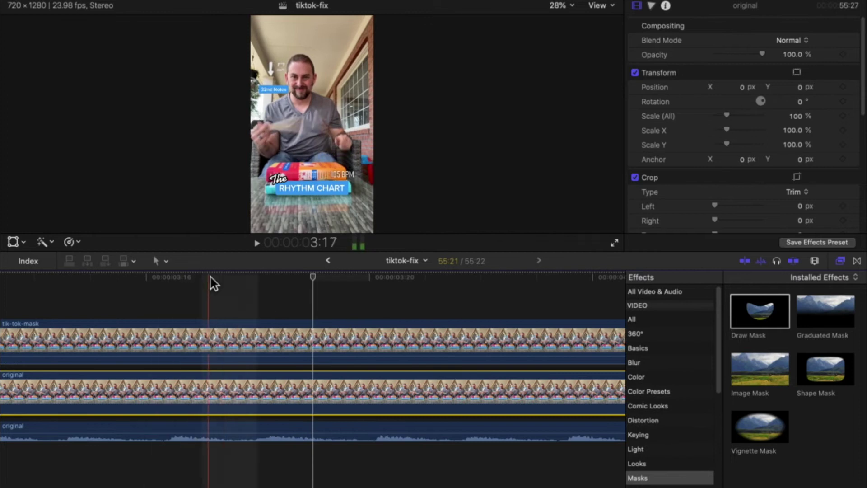
{"action": "left_click", "coordinate": [337, 286]}
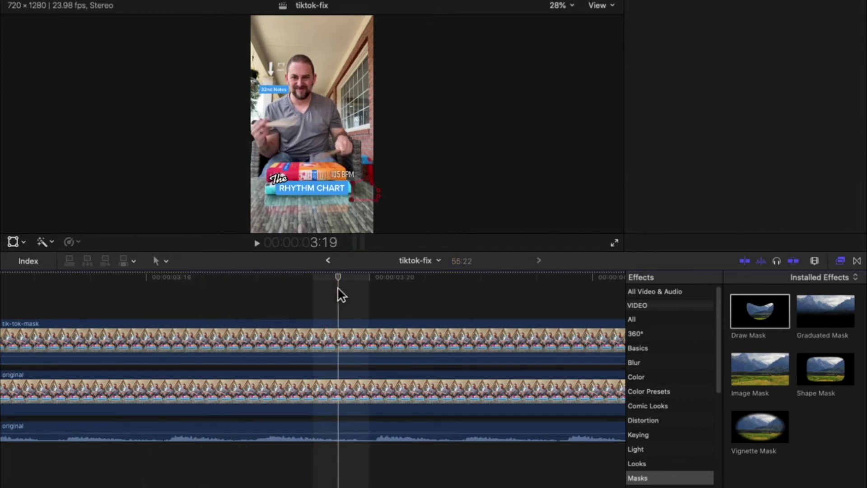
- Inspect the masked corner at 3:19 in close-up, alternating between the tik-tok-mask and original clips to compare with and without the outline
{"action": "key", "text": "super+equal"}
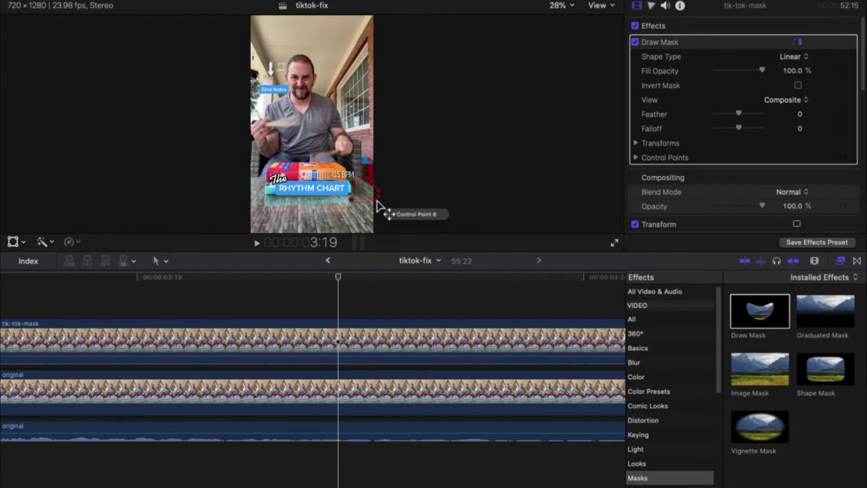
{"action": "left_click", "coordinate": [348, 390]}
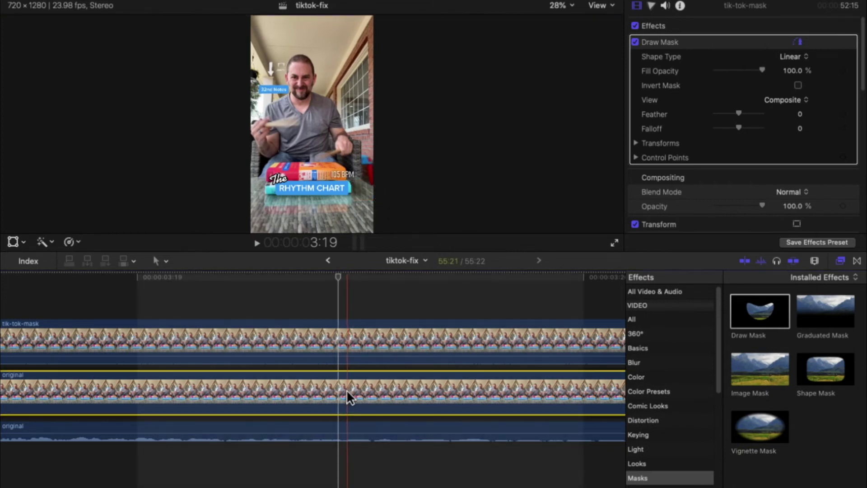
{"action": "left_click", "coordinate": [370, 199]}
{"action": "key", "text": "super+equal"}
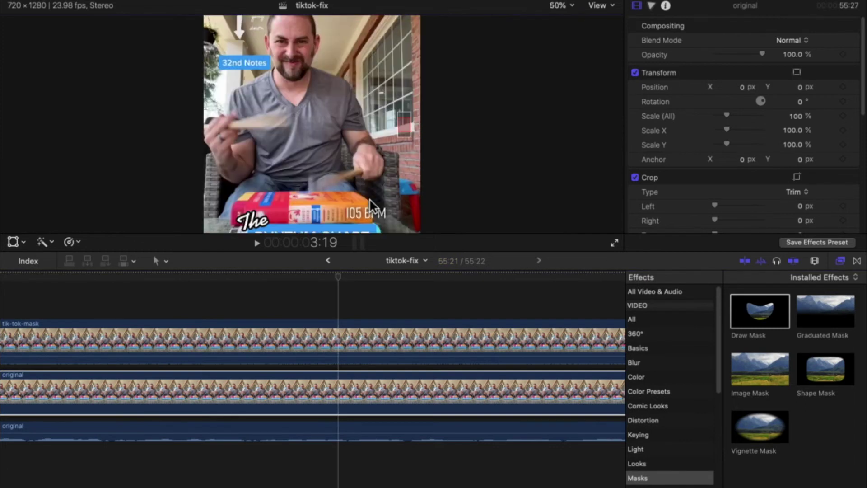
{"action": "key", "text": "super+equal"}
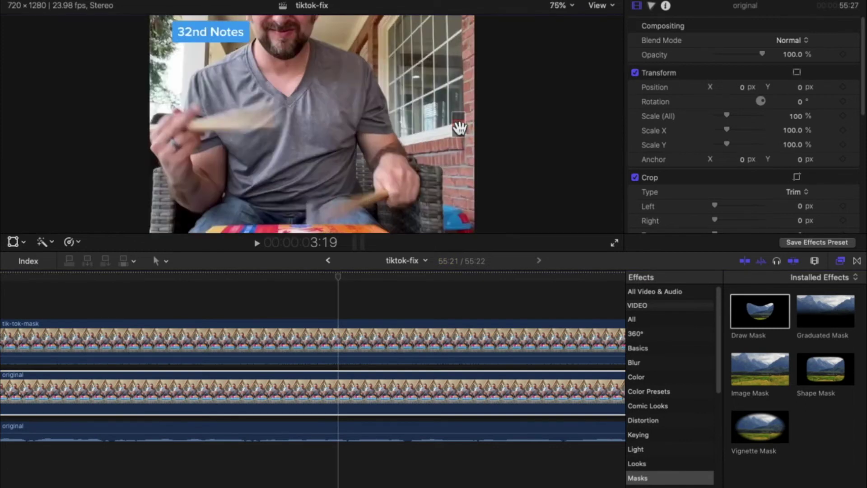
{"action": "scroll", "coordinate": [459, 128], "scroll_direction": "down", "scroll_amount": 5}
{"action": "scroll", "coordinate": [466, 137], "scroll_direction": "up", "scroll_amount": 4}
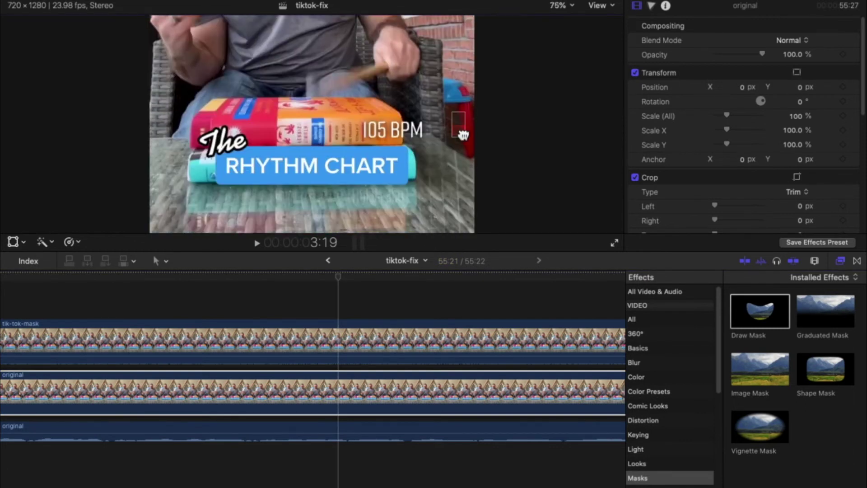
{"action": "left_click", "coordinate": [334, 342]}
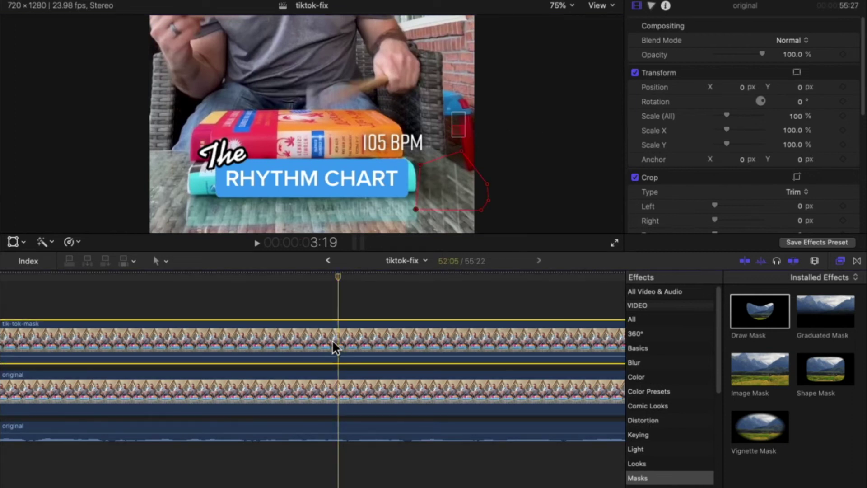
{"action": "left_click", "coordinate": [333, 388]}
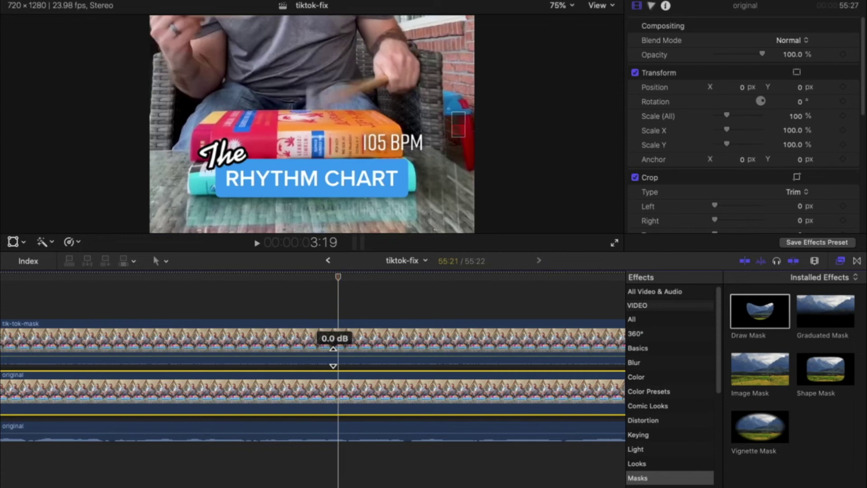
{"action": "left_click", "coordinate": [338, 342]}
{"action": "left_click", "coordinate": [340, 383]}
{"action": "left_click", "coordinate": [341, 329]}
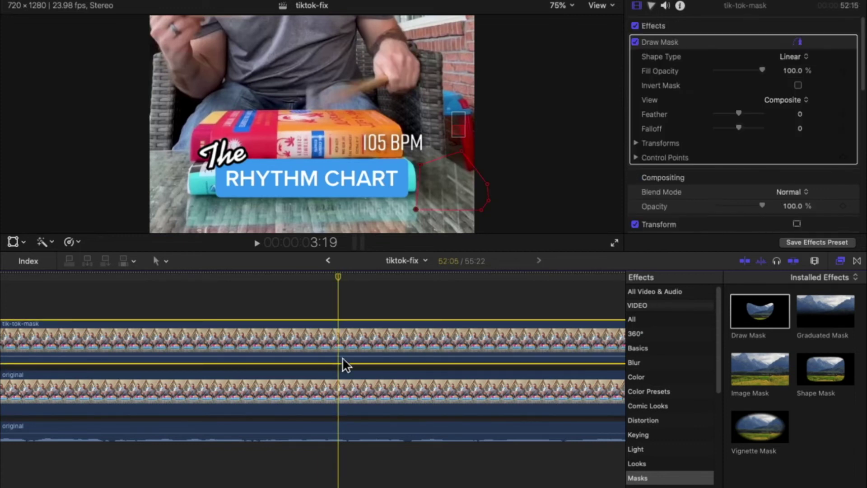
{"action": "left_click", "coordinate": [341, 382]}
{"action": "left_click", "coordinate": [339, 338]}
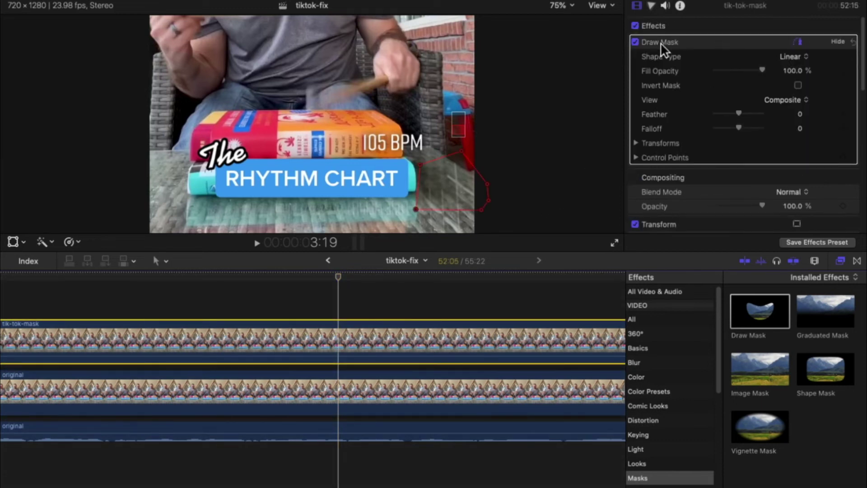
- Display the Exposure color correction controls for the tik-tok-mask clip, from Master through Highlights
{"action": "left_click", "coordinate": [653, 5]}
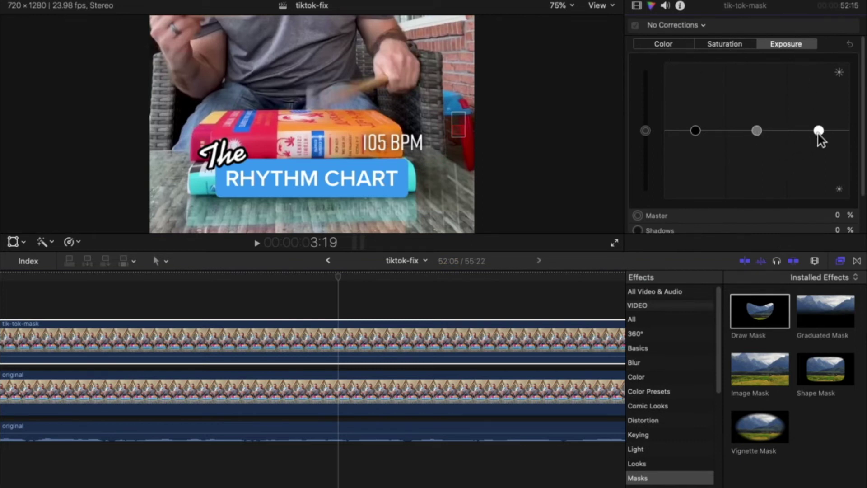
{"action": "scroll", "coordinate": [811, 198], "scroll_direction": "down", "scroll_amount": 3}
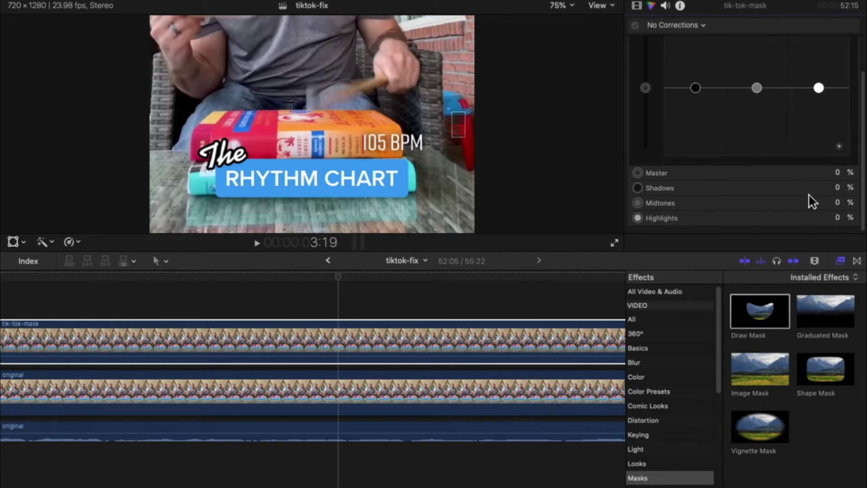
{"action": "left_click", "coordinate": [324, 305]}
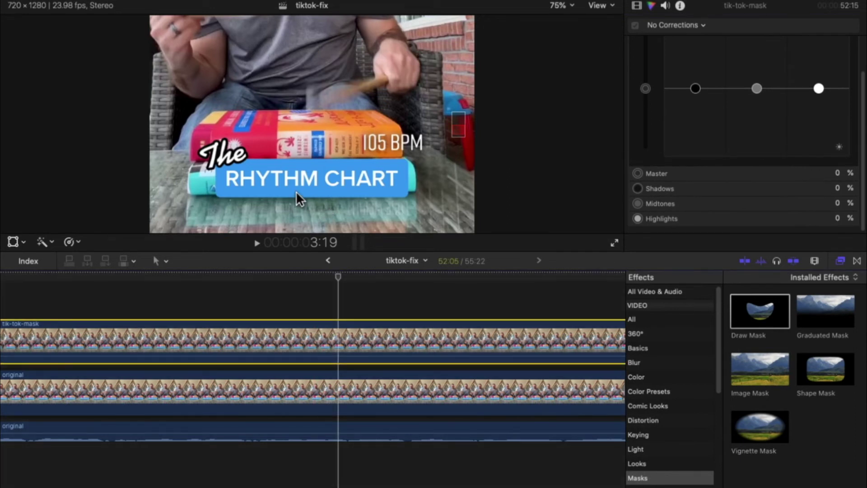
- Review the first tik-tok-mask segment from frame 16 to 1:09, inspecting the masked area in close-up
{"action": "left_click", "coordinate": [455, 126]}
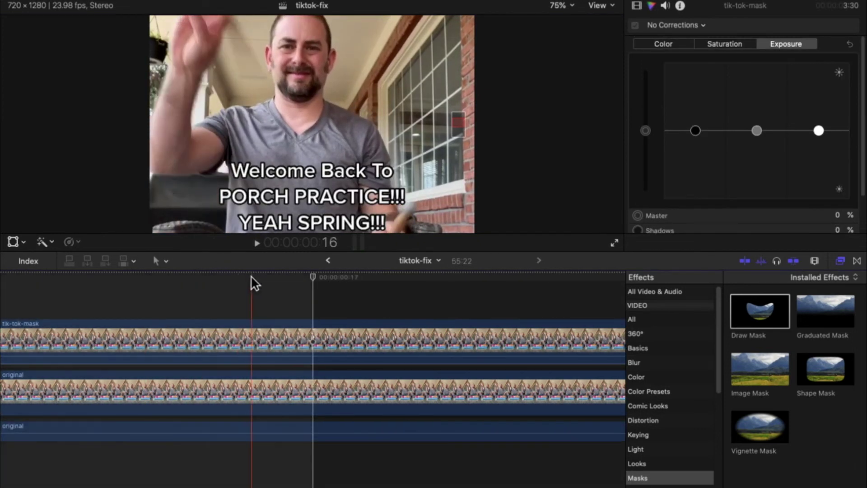
{"action": "key", "text": "s"}
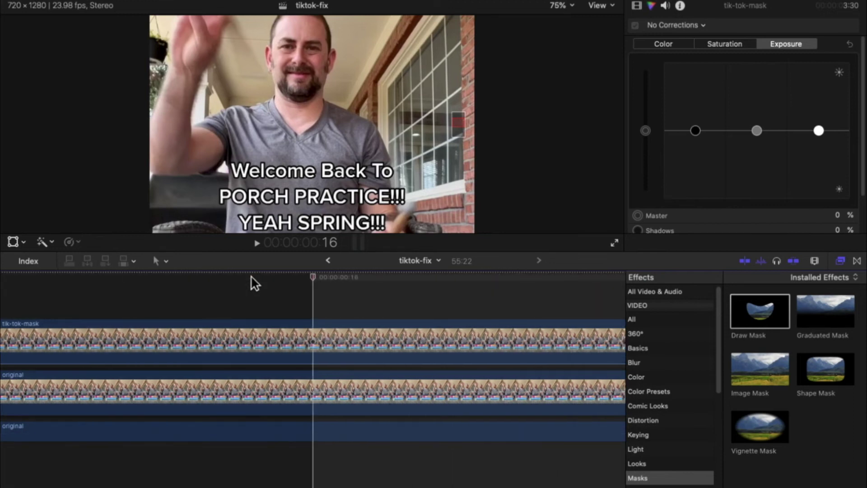
{"action": "key", "text": "shift+z"}
{"action": "key", "text": "space"}
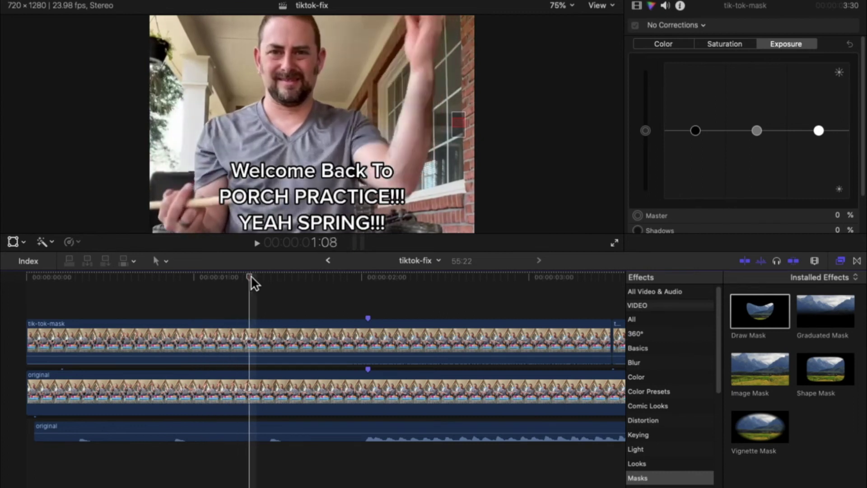
{"action": "key", "text": "j"}
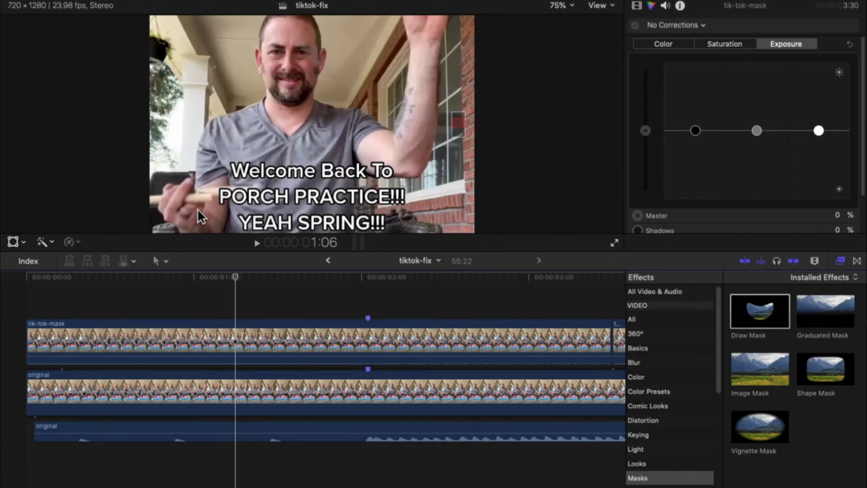
{"action": "key", "text": "super+equal"}
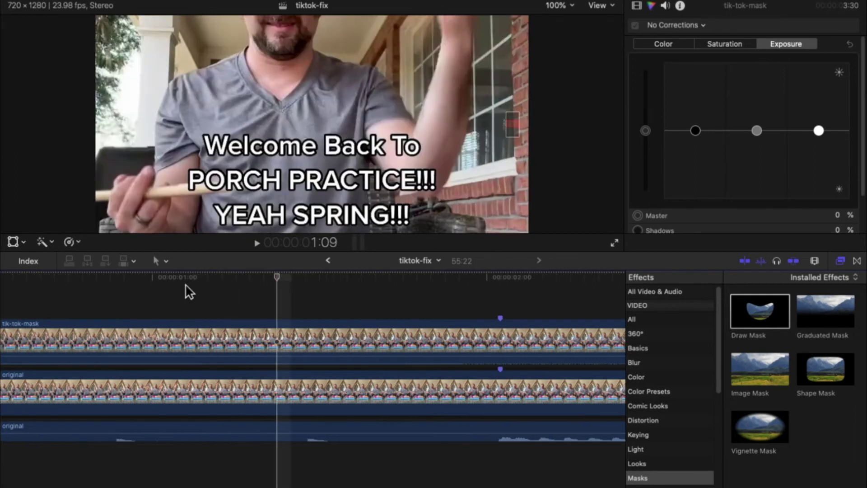
- Step frame by frame back and forth between 1:04 and 1:09 to inspect the masked area for visible differences
{"action": "key", "text": "Left"}
{"action": "key", "text": "Left"}
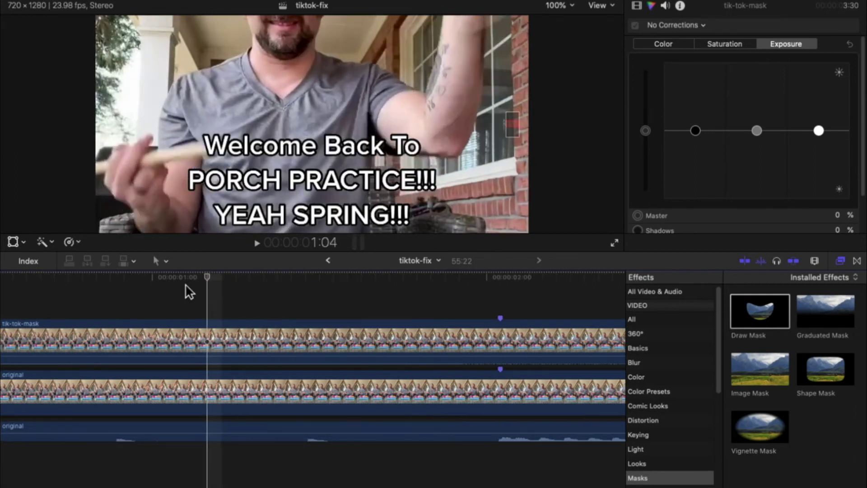
{"action": "key", "text": "Right"}
{"action": "key", "text": "Right"}
{"action": "key", "text": "Right"}
{"action": "key", "text": "Right"}
{"action": "key", "text": "Right"}
{"action": "key", "text": "Right"}
{"action": "key", "text": "Right"}
{"action": "key", "text": "Right"}
{"action": "key", "text": "Right"}
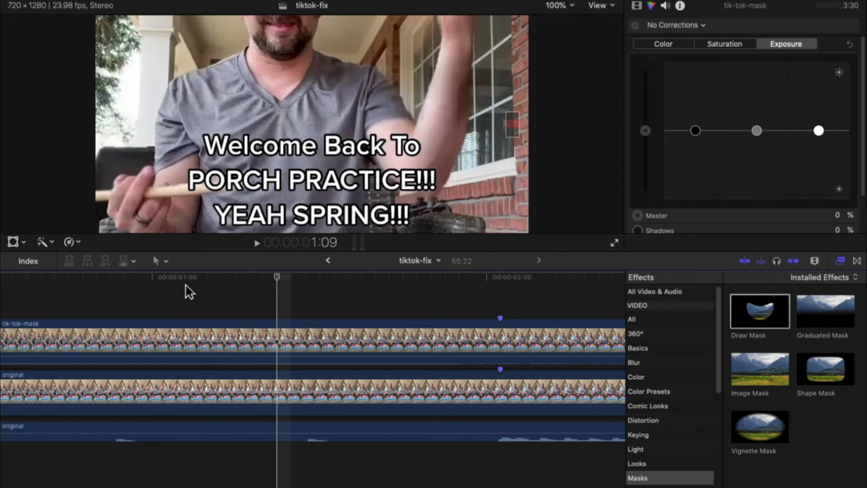
{"action": "key", "text": "Left"}
{"action": "key", "text": "Left"}
{"action": "key", "text": "Left"}
{"action": "key", "text": "Left"}
{"action": "key", "text": "Left"}
{"action": "key", "text": "Left"}
{"action": "key", "text": "Left"}
{"action": "key", "text": "Left"}
{"action": "key", "text": "Left"}
{"action": "key", "text": "Left"}
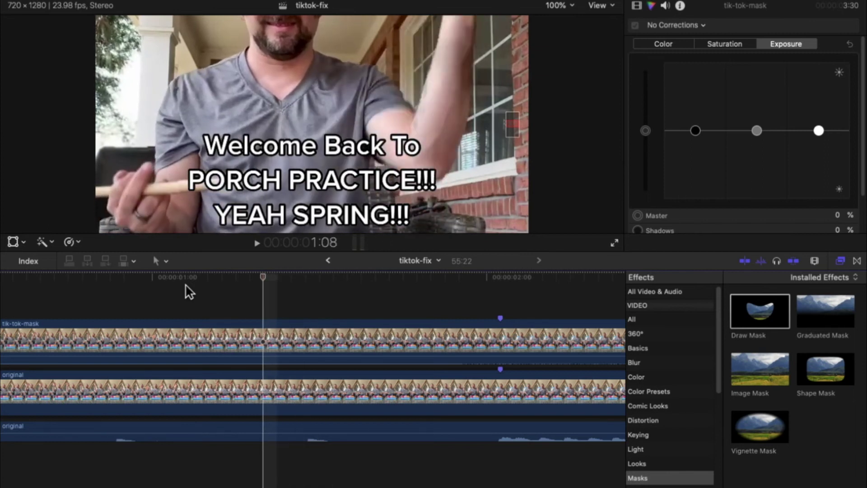
{"action": "key", "text": "Right"}
{"action": "key", "text": "Right"}
{"action": "key", "text": "Right"}
{"action": "key", "text": "Right"}
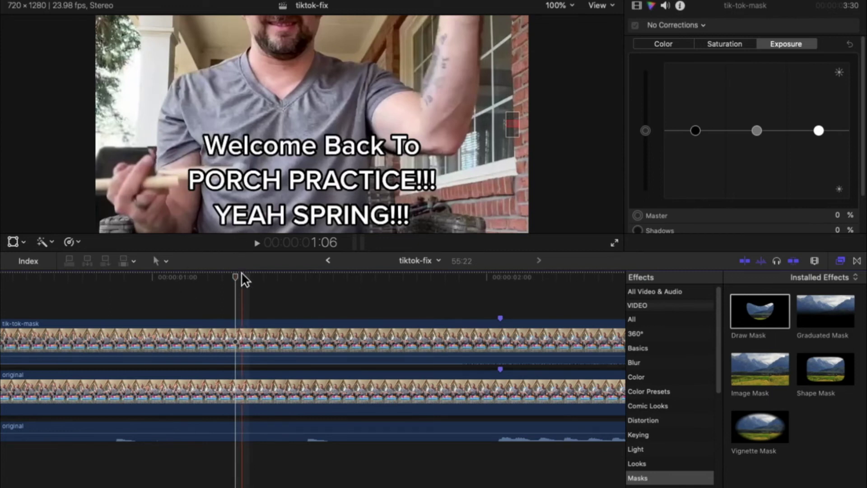
{"action": "key", "text": "Right"}
{"action": "key", "text": "Right"}
{"action": "key", "text": "Right"}
{"action": "key", "text": "Right"}
{"action": "key", "text": "Left"}
{"action": "key", "text": "Left"}
{"action": "key", "text": "Left"}
{"action": "key", "text": "Left"}
{"action": "key", "text": "Left"}
{"action": "key", "text": "Left"}
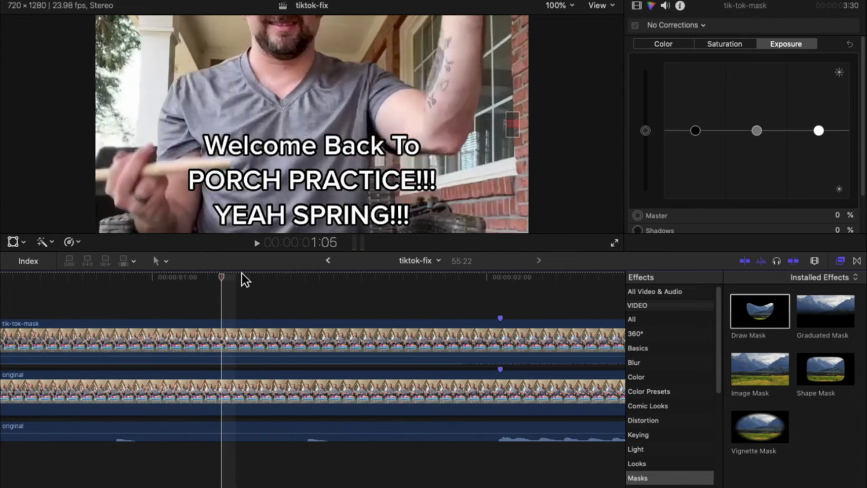
{"action": "key", "text": "Right"}
{"action": "key", "text": "Right"}
{"action": "key", "text": "Right"}
{"action": "key", "text": "Right"}
{"action": "key", "text": "Right"}
{"action": "key", "text": "Left"}
{"action": "key", "text": "Left"}
{"action": "key", "text": "Left"}
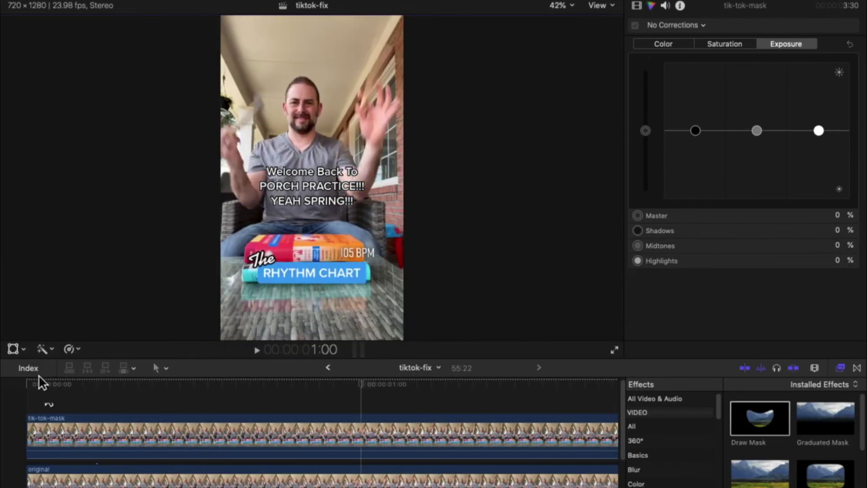
- Play the project from its beginning past 19:04 at full-frame view to review the watermark removal
{"action": "left_click", "coordinate": [64, 385]}
{"action": "key", "text": "space"}
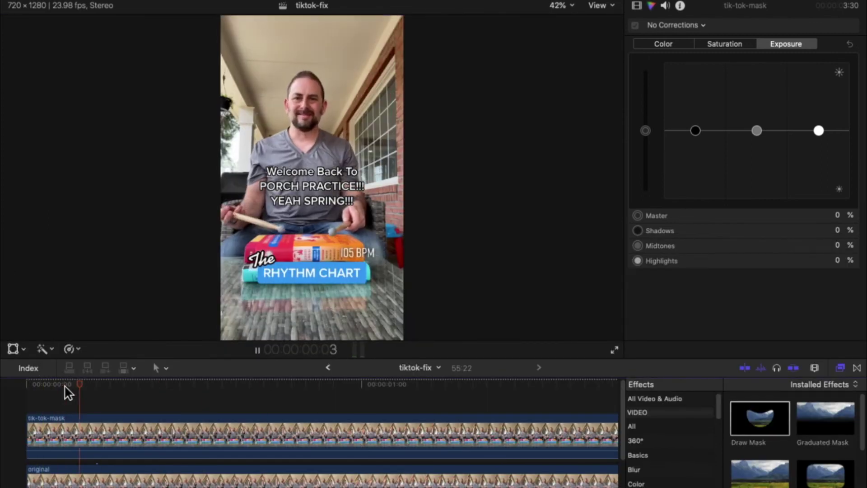
{"action": "left_click", "coordinate": [67, 384]}
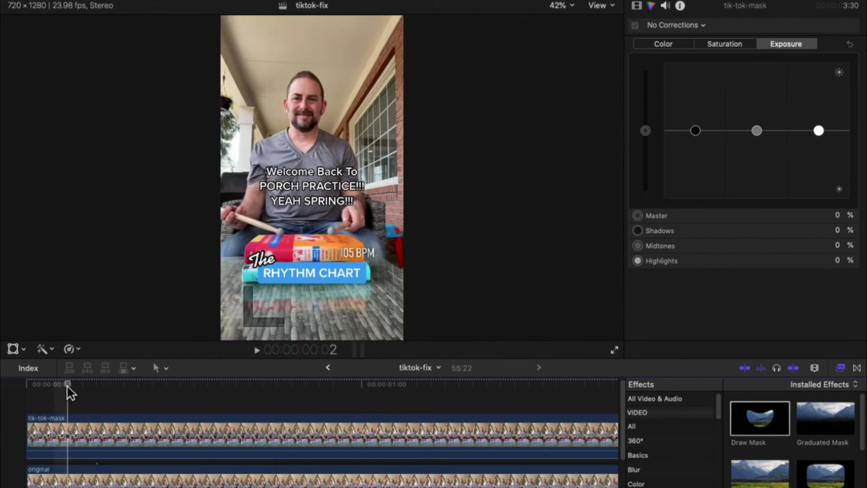
{"action": "key", "text": "space"}
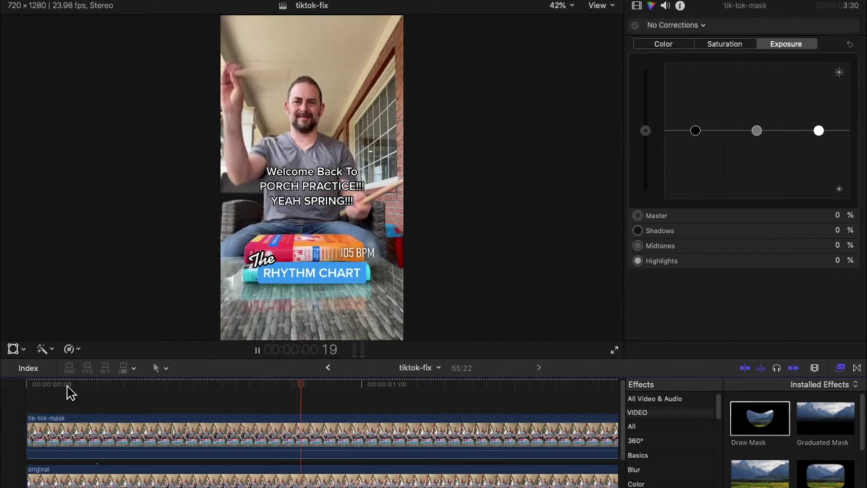
{"action": "left_click", "coordinate": [68, 385]}
{"action": "key", "text": "space"}
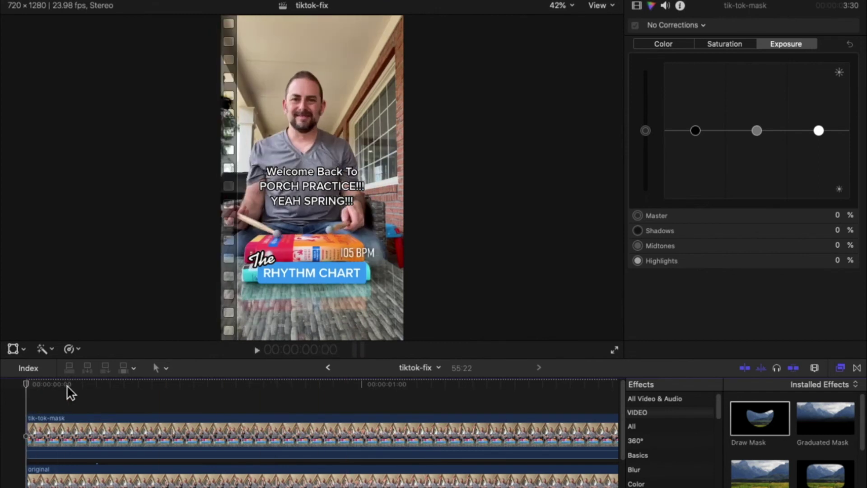
{"action": "left_click", "coordinate": [67, 385]}
{"action": "key", "text": "space"}
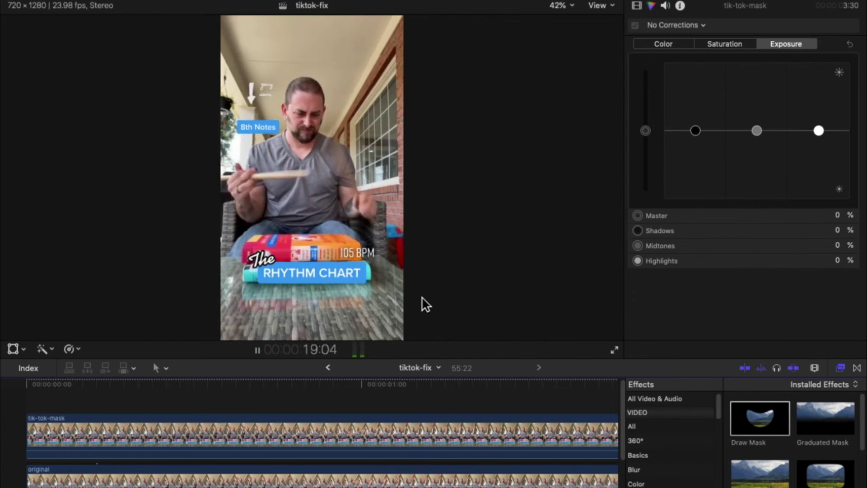
{"action": "key", "text": "space"}
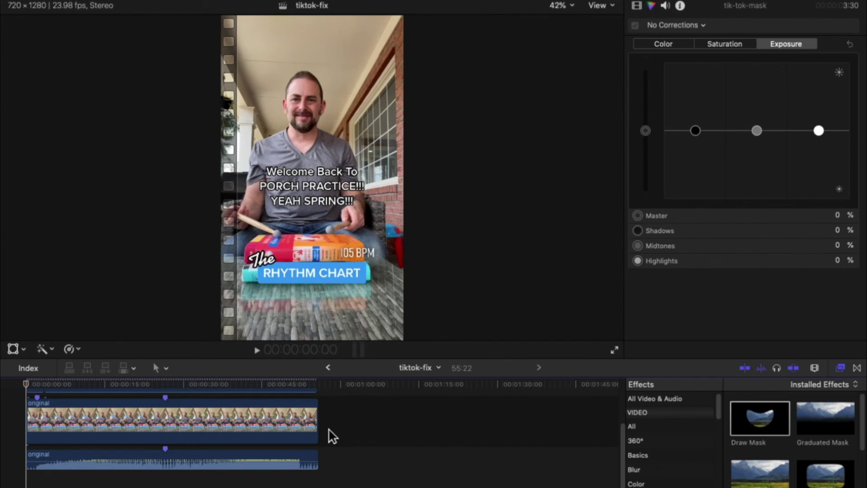
- Trim the end of the original's detached audio clip to match the end of the original video clip
{"action": "key", "text": "End"}
{"action": "key", "text": "super+equal"}
{"action": "key", "text": "super+equal"}
{"action": "key", "text": "super+equal"}
{"action": "key", "text": "super+equal"}
{"action": "key", "text": "super+equal"}
{"action": "key", "text": "super+equal"}
{"action": "key", "text": "super+equal"}
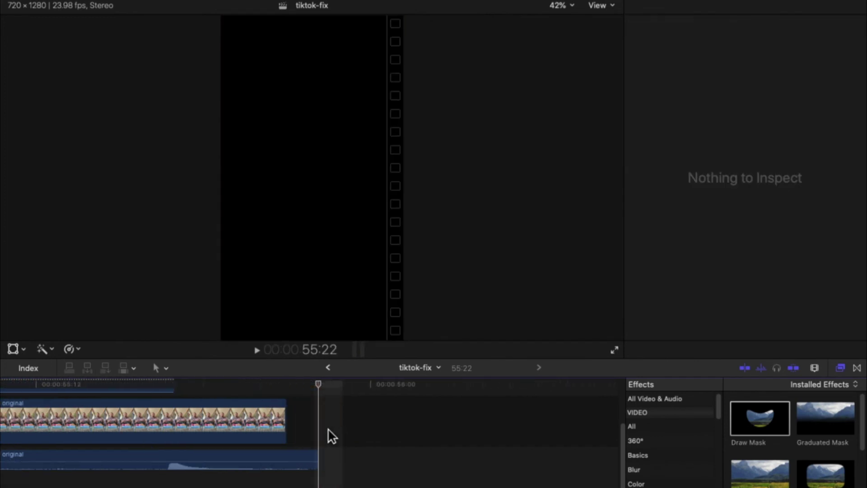
{"action": "left_click_drag", "start_coordinate": [317, 459], "coordinate": [285, 459]}
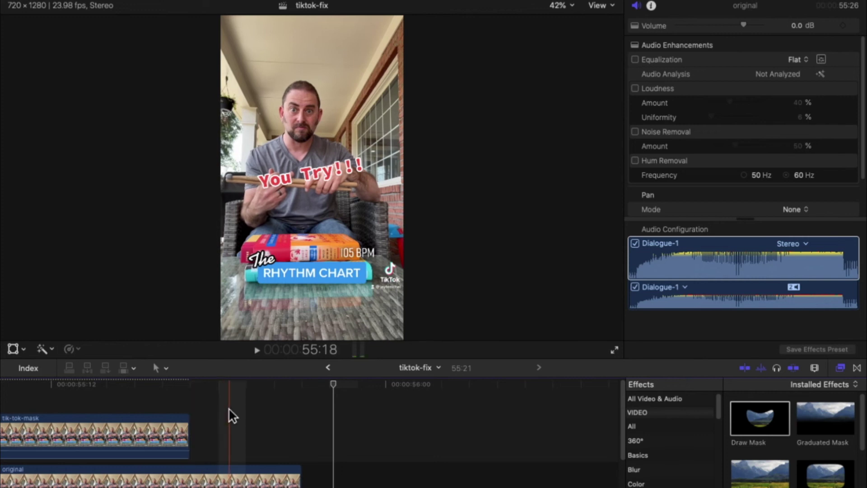
- Extend the last tik-tok-mask clip to the end of the original clip and check both ends of the project
{"action": "left_click", "coordinate": [183, 421]}
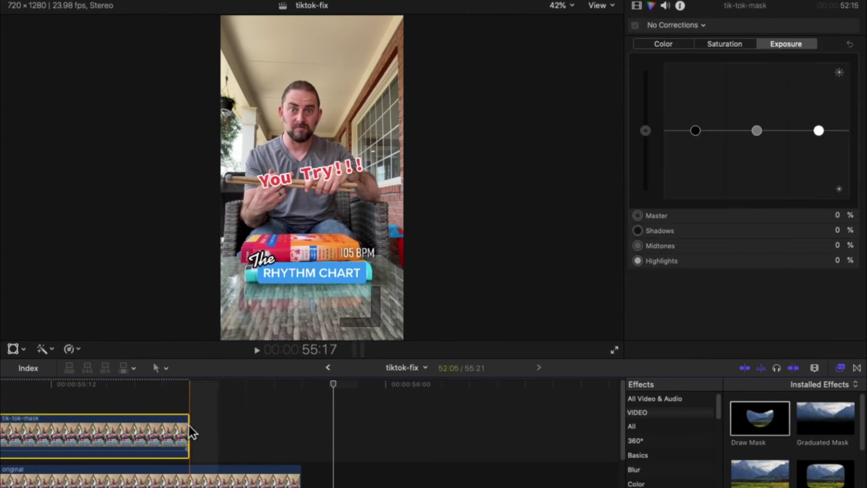
{"action": "left_click_drag", "start_coordinate": [188, 427], "coordinate": [300, 427]}
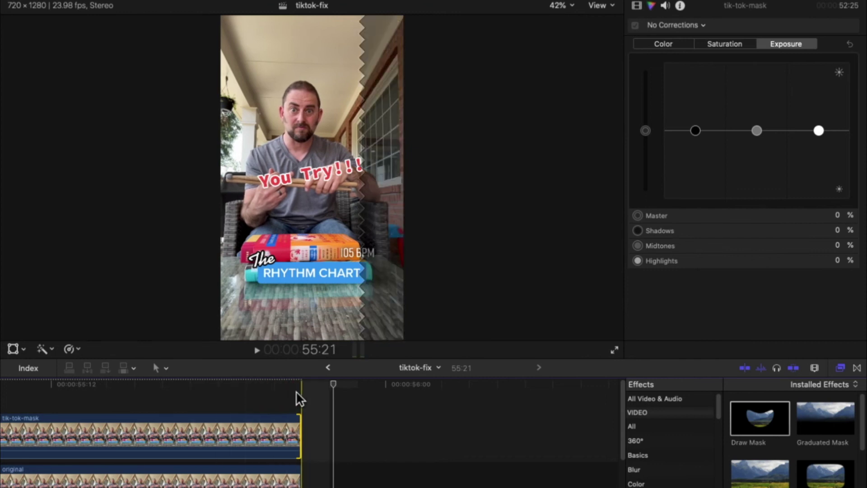
{"action": "key", "text": "Home"}
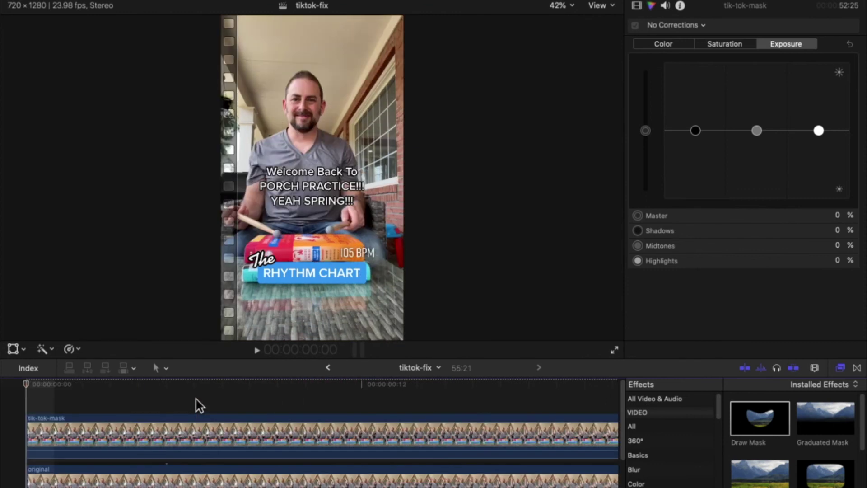
{"action": "key", "text": "End"}
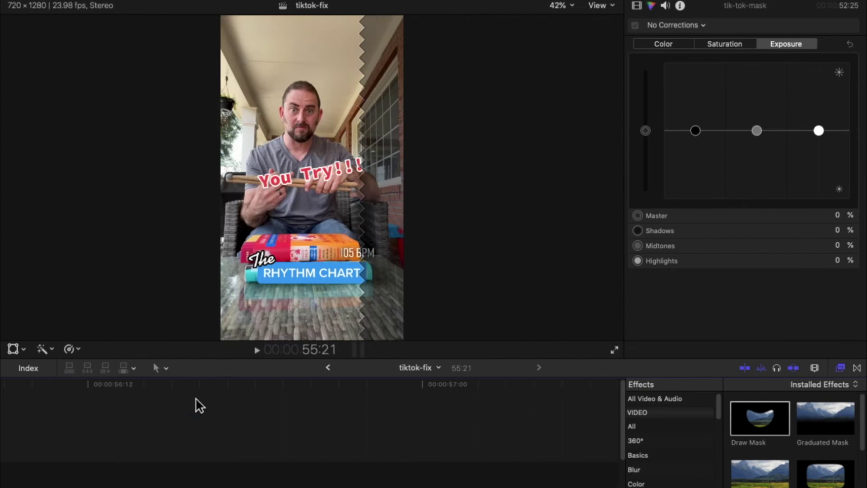
{"action": "key", "text": "super+minus"}
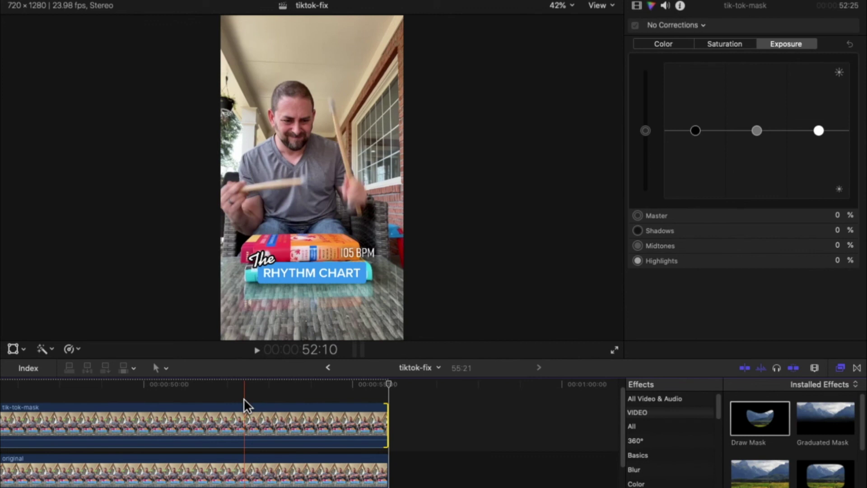
- Share the tiktok-fix project using the Apple Devices 1080p destination
{"action": "key", "text": "Home"}
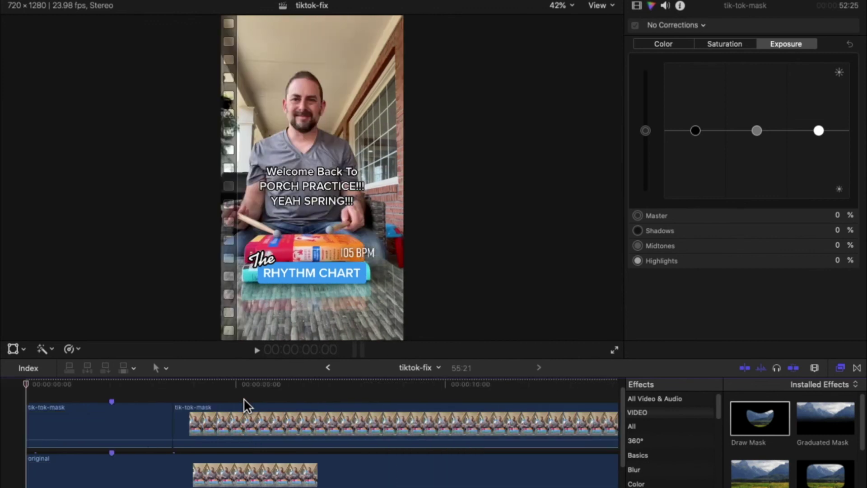
{"action": "left_click", "coordinate": [105, 1]}
{"action": "mouse_move", "coordinate": [109, 112]}
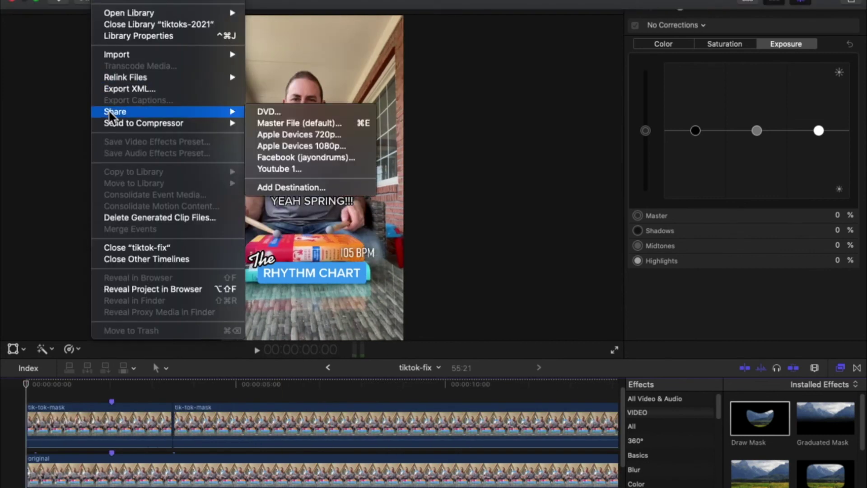
{"action": "left_click", "coordinate": [280, 145]}
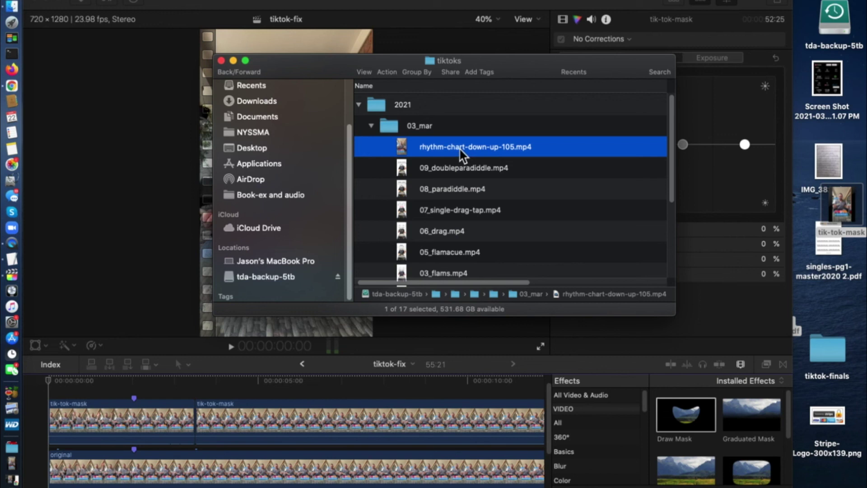
- Switch to Finder, open rhythm-chart-down-up-105.mp4 from the 03_mar folder and play it to review the finished video
{"action": "double_click", "coordinate": [454, 152]}
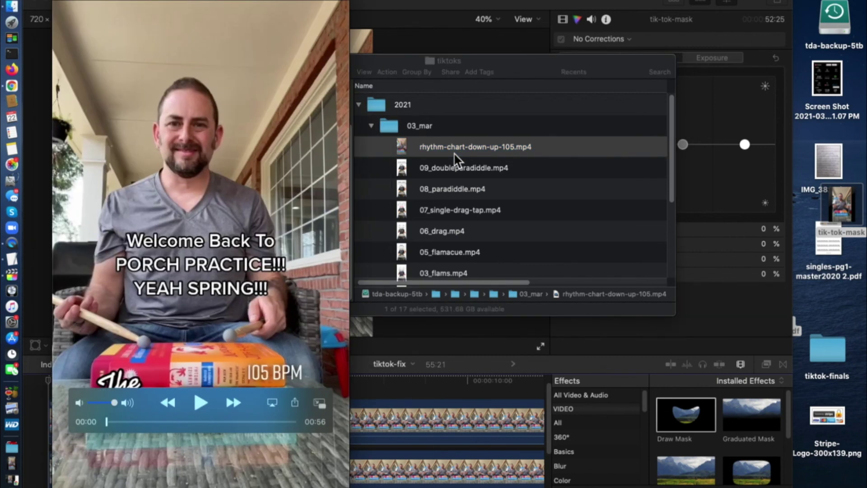
{"action": "left_click", "coordinate": [200, 402]}
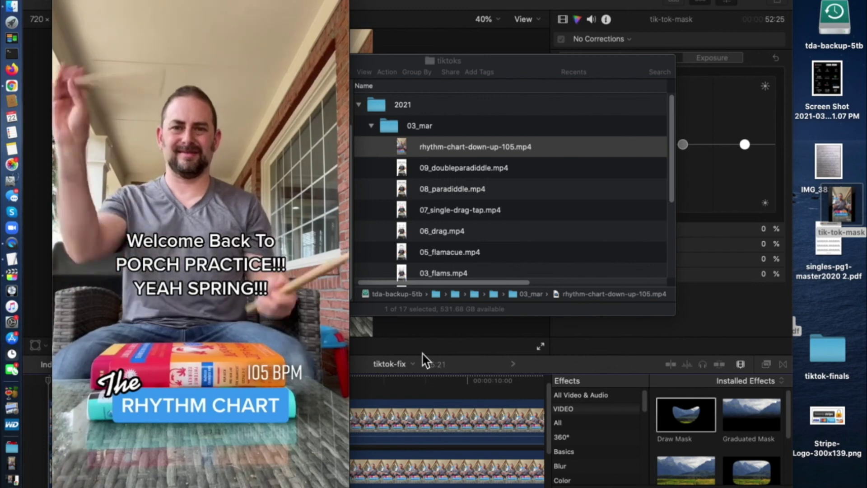